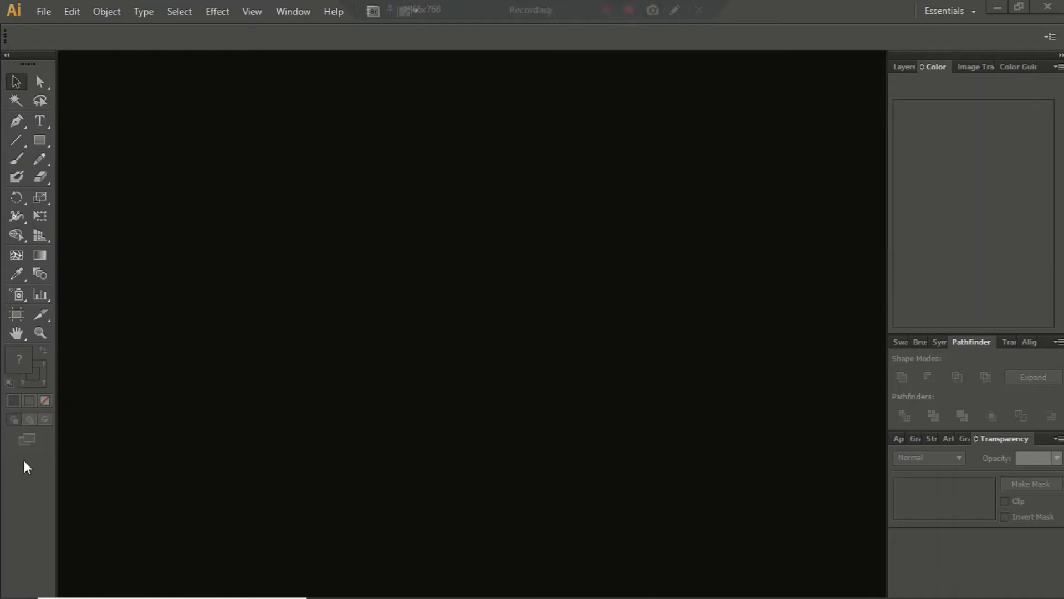
Step: Create a new Letter-size document in landscape orientation, 11 × 8.5 in
click(44, 12)
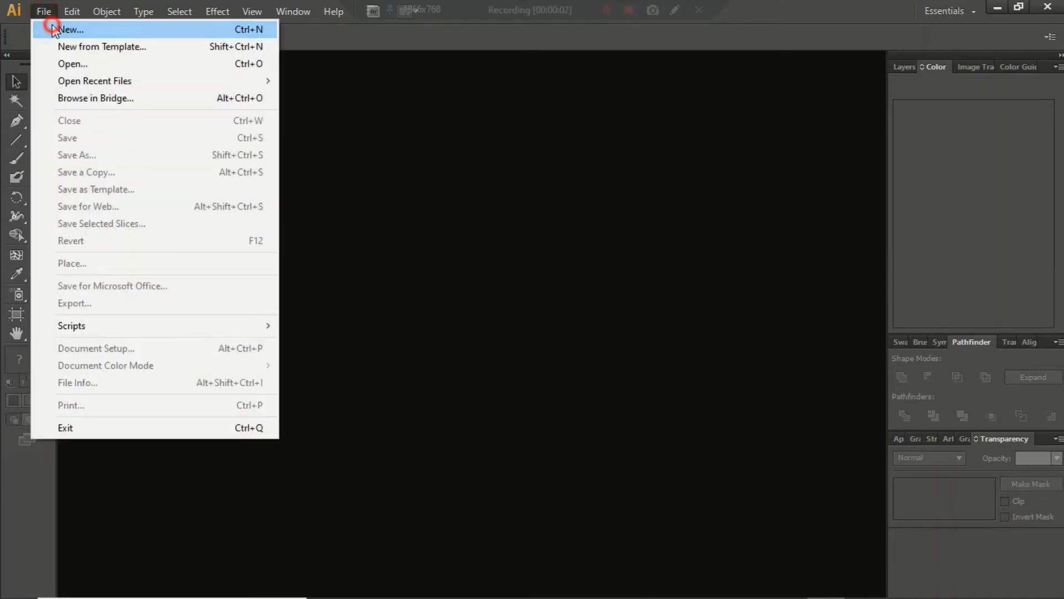
click(52, 24)
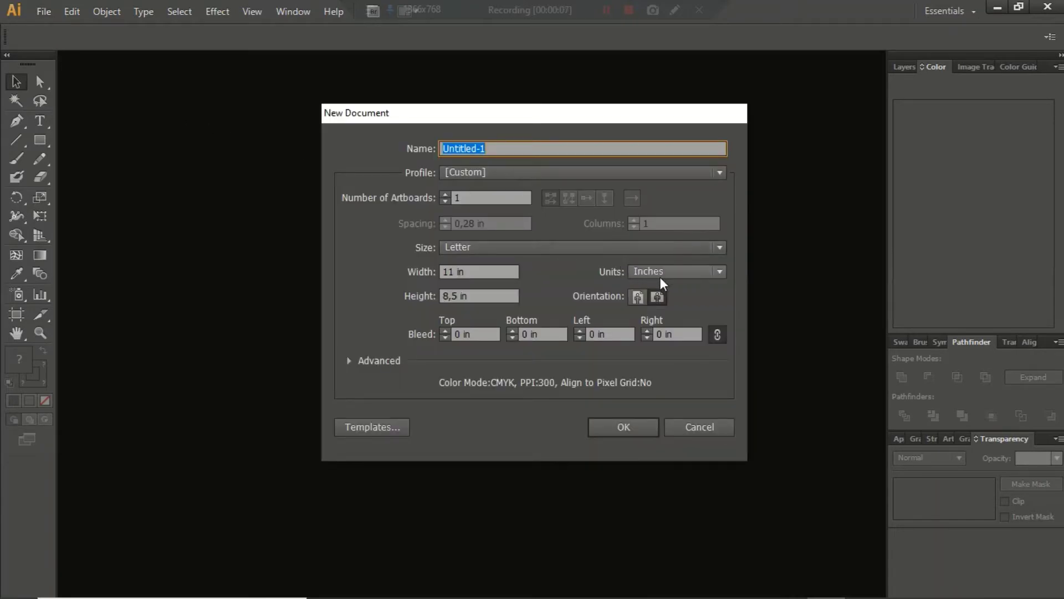
click(657, 298)
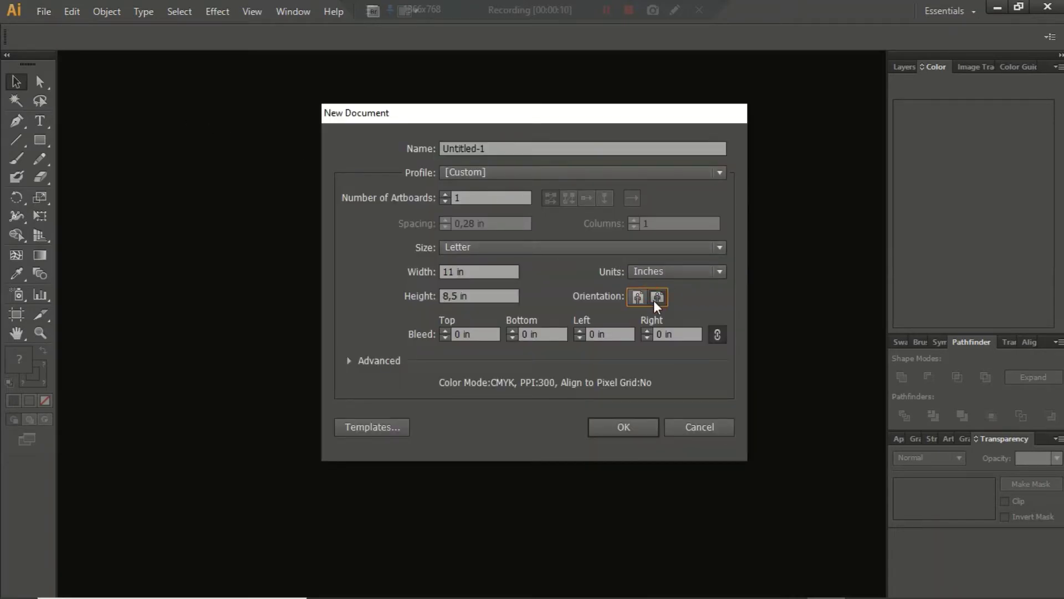
click(601, 248)
click(583, 302)
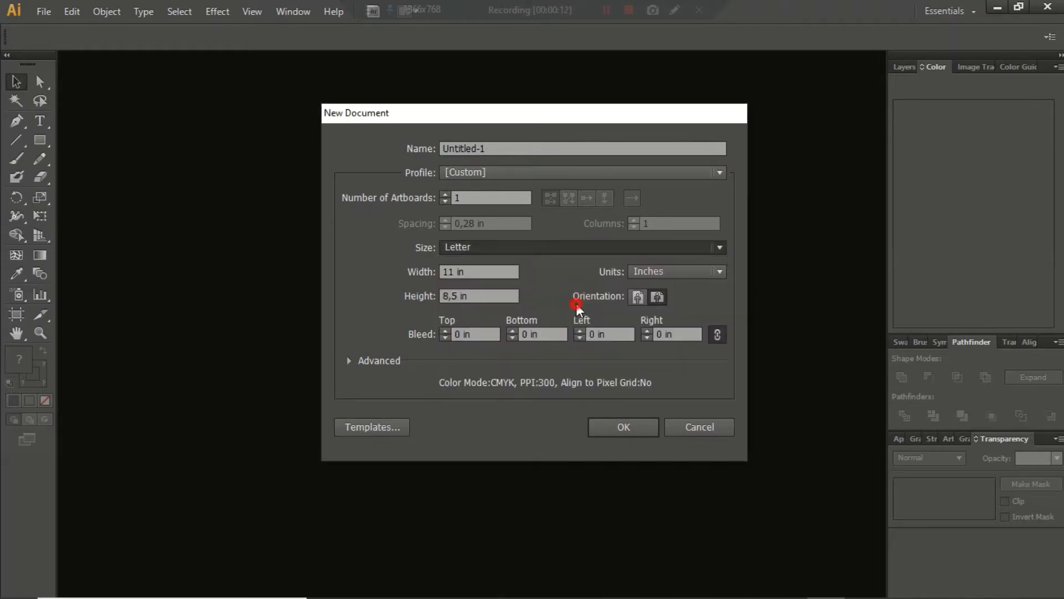
click(629, 425)
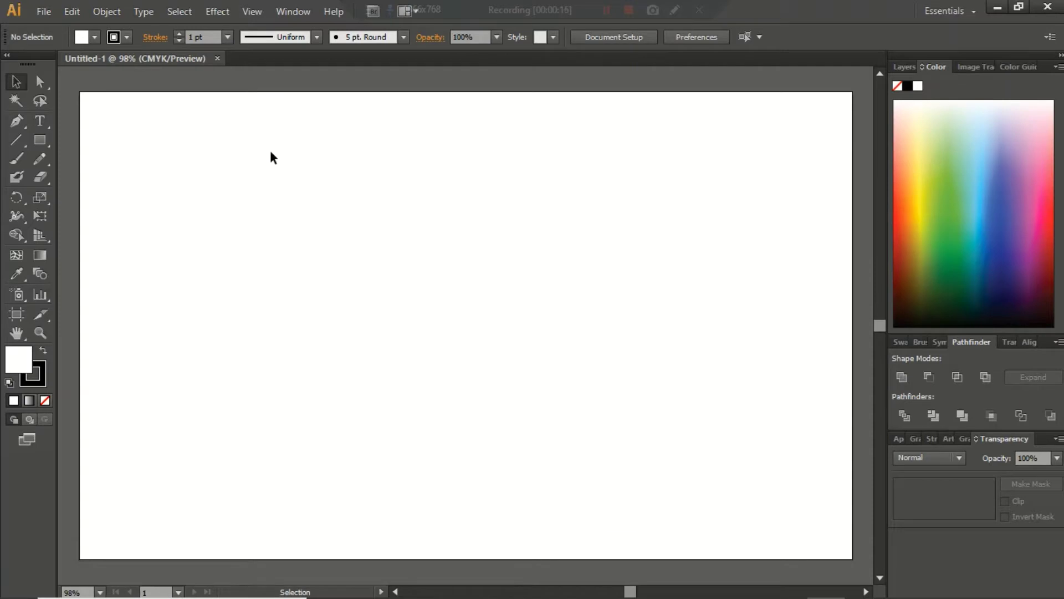
Step: Show rulers and drag a vertical guide through the artboard's middle
right_click(260, 170)
click(307, 261)
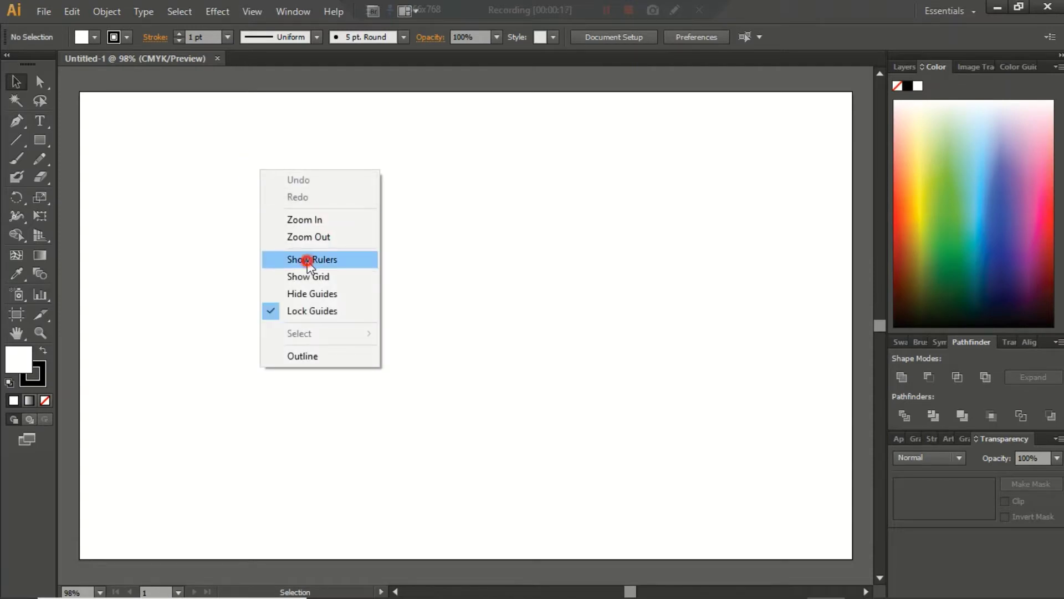
scroll(376, 255, down, 1)
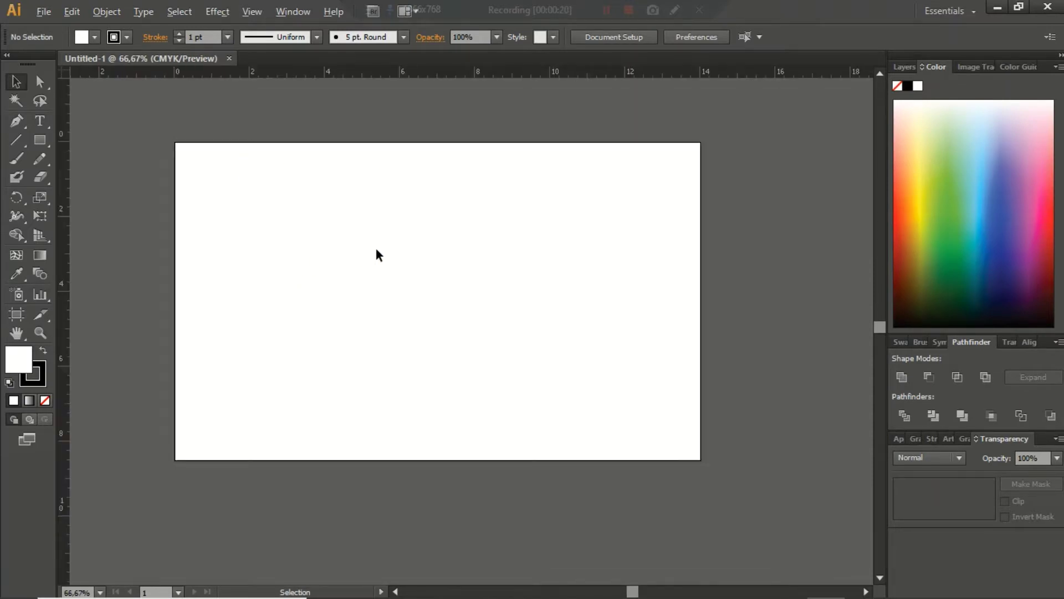
key(alt)
mouse_move(65, 276)
mouse_down()
mouse_move(441, 288)
mouse_move(436, 311)
mouse_up()
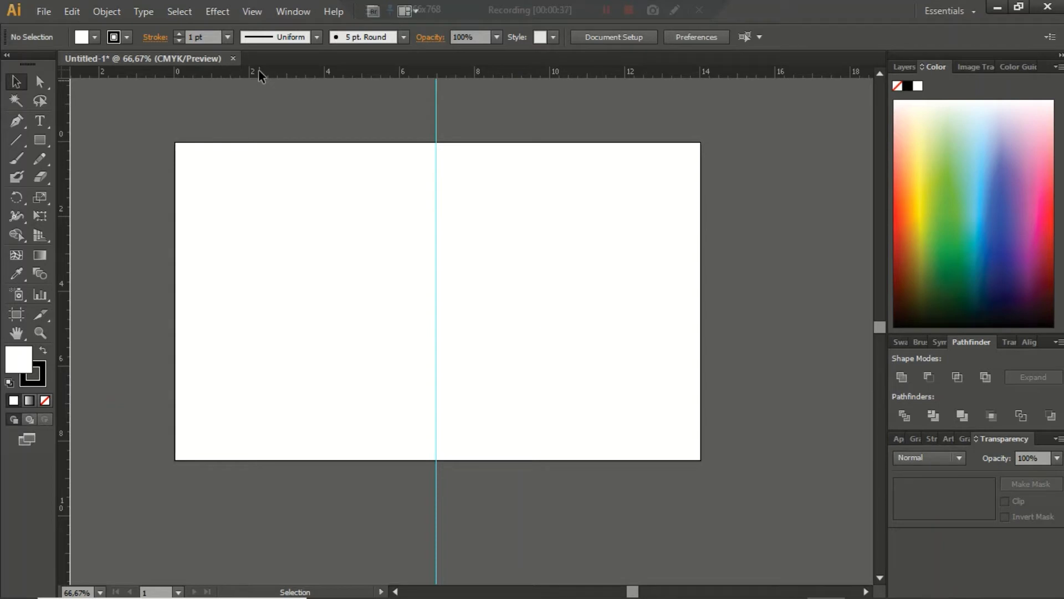
Step: Add three horizontal guides: one across the middle, one above, one below
mouse_move(258, 70)
mouse_down()
mouse_move(279, 316)
mouse_move(285, 309)
mouse_up()
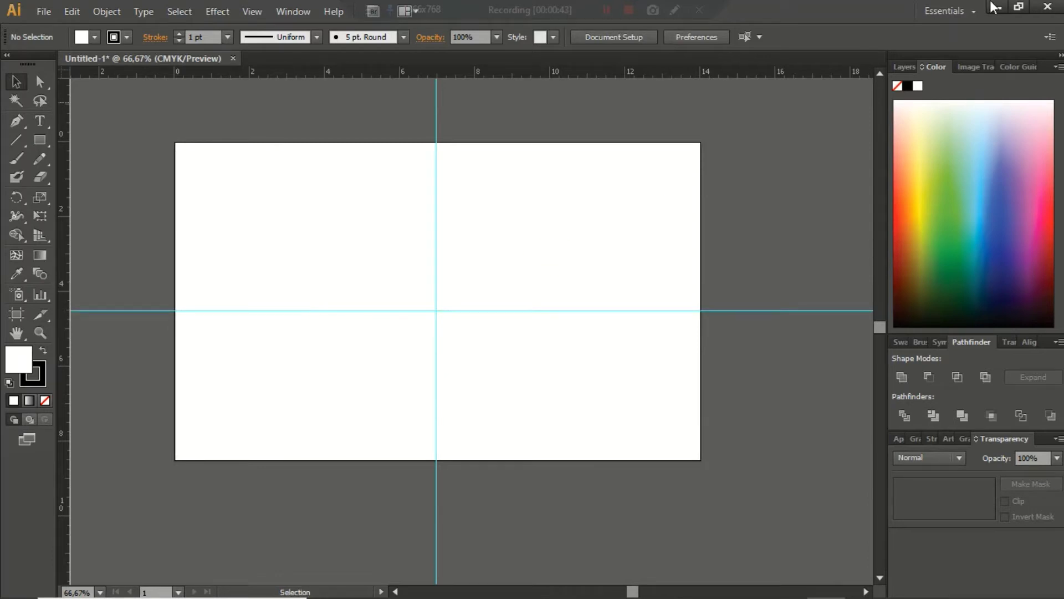
click(17, 118)
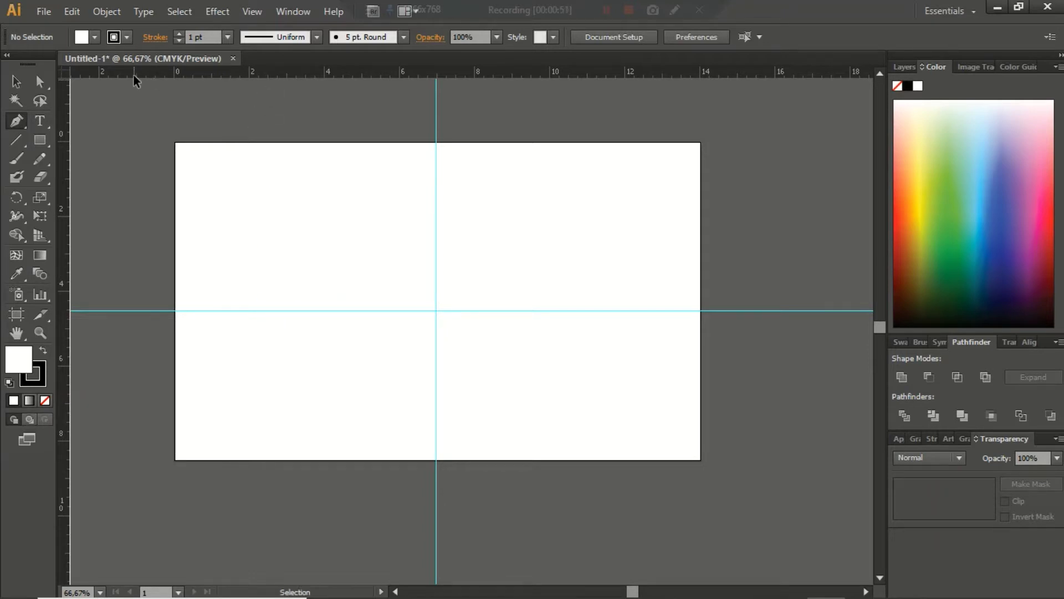
drag(135, 74, 156, 216)
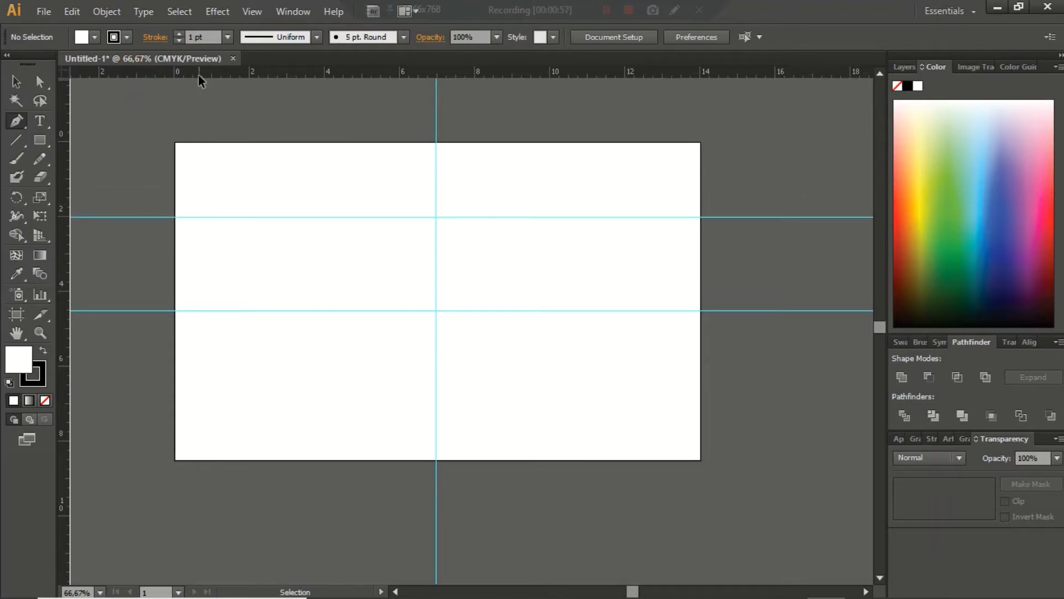
mouse_move(198, 75)
mouse_down()
mouse_move(212, 432)
mouse_move(248, 333)
mouse_move(230, 402)
mouse_up()
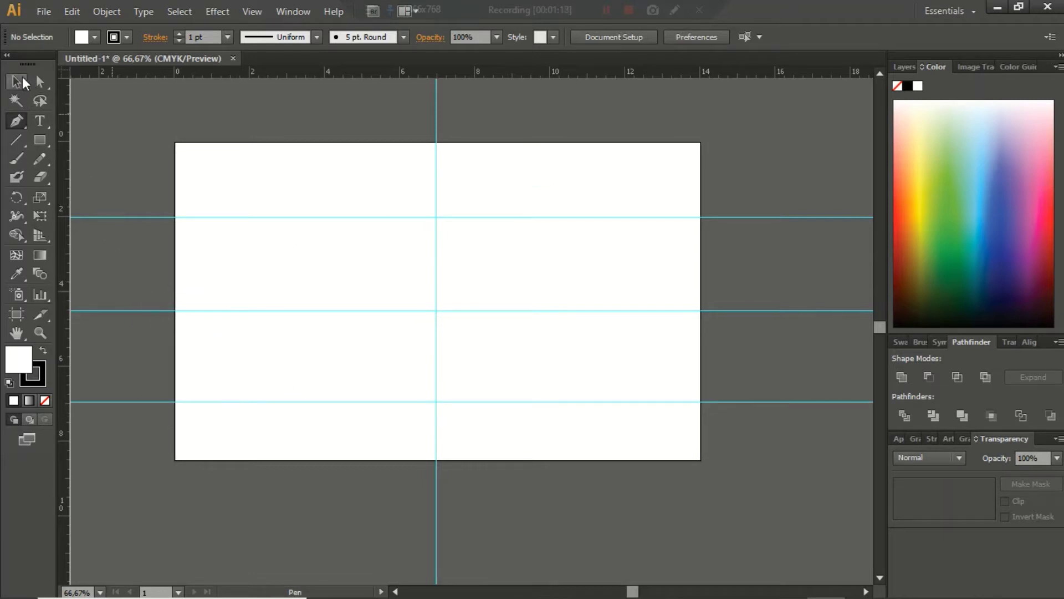
click(18, 82)
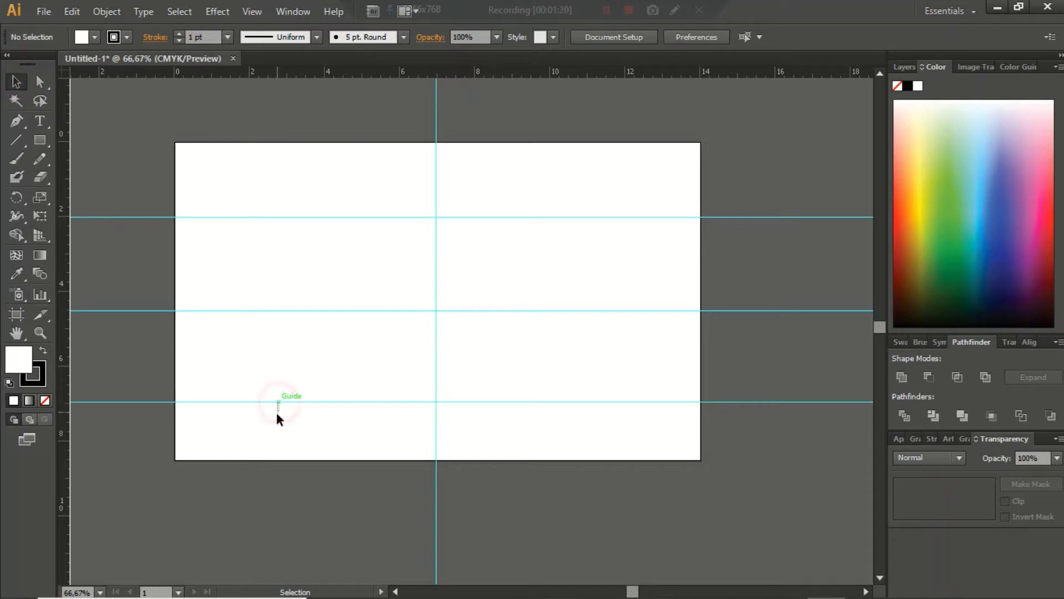
Step: Unlock the guides and adjust the bottom guide's position
right_click(276, 405)
click(322, 348)
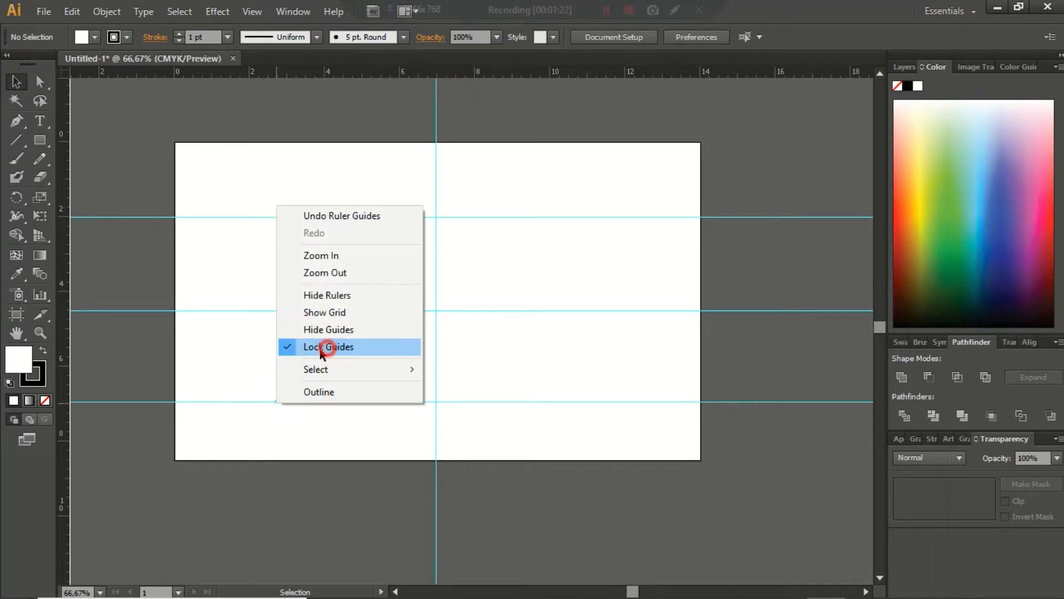
mouse_move(155, 400)
mouse_down()
mouse_move(158, 412)
mouse_move(169, 404)
mouse_up()
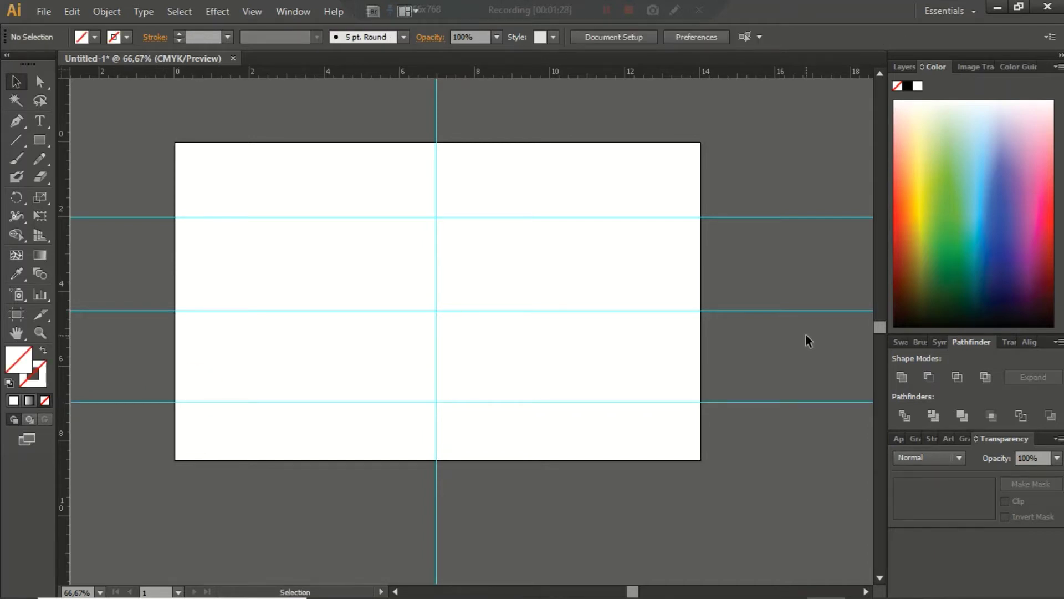
Step: Draw a closed Pen triangle from the middle guide's left point to the top and bottom vertical-guide intersections
click(17, 121)
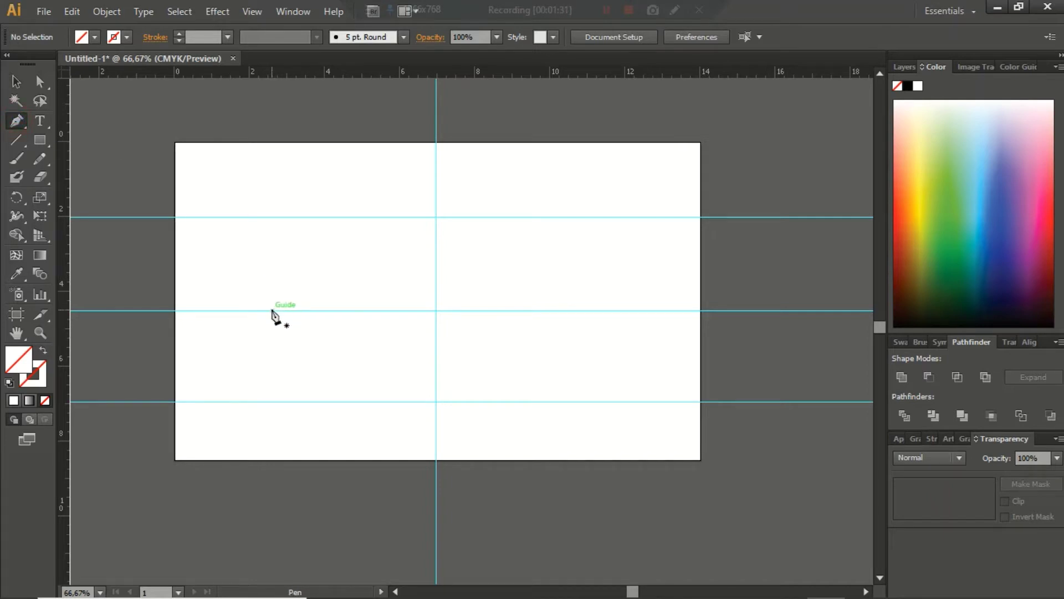
click(251, 311)
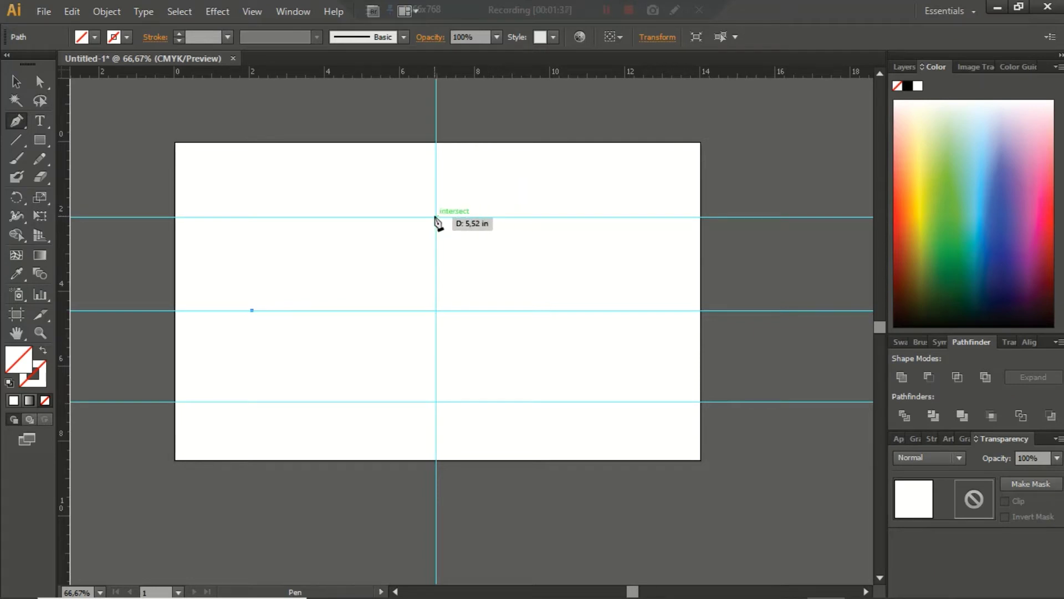
click(436, 217)
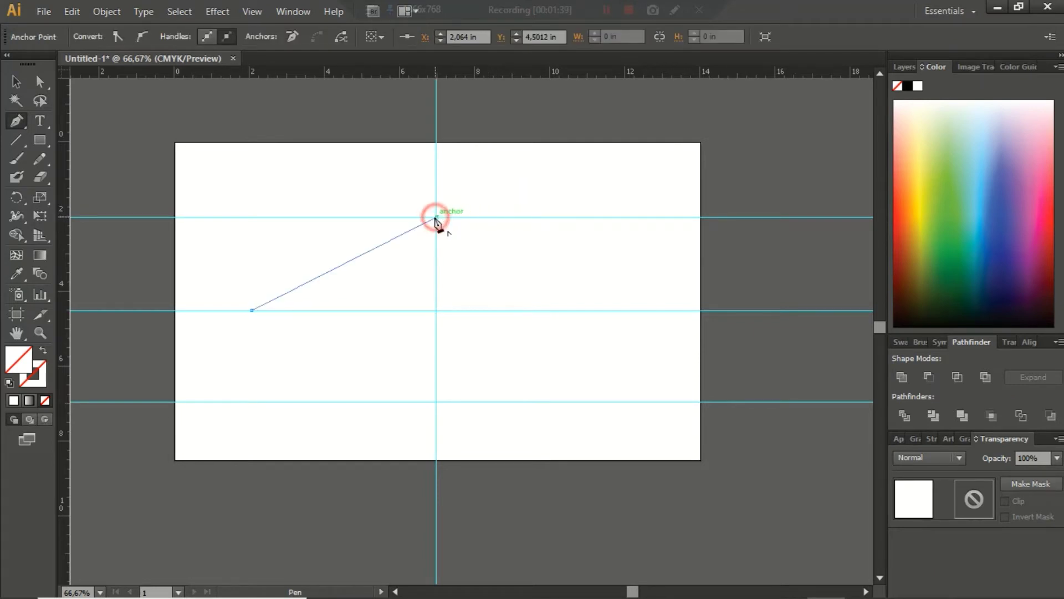
click(436, 402)
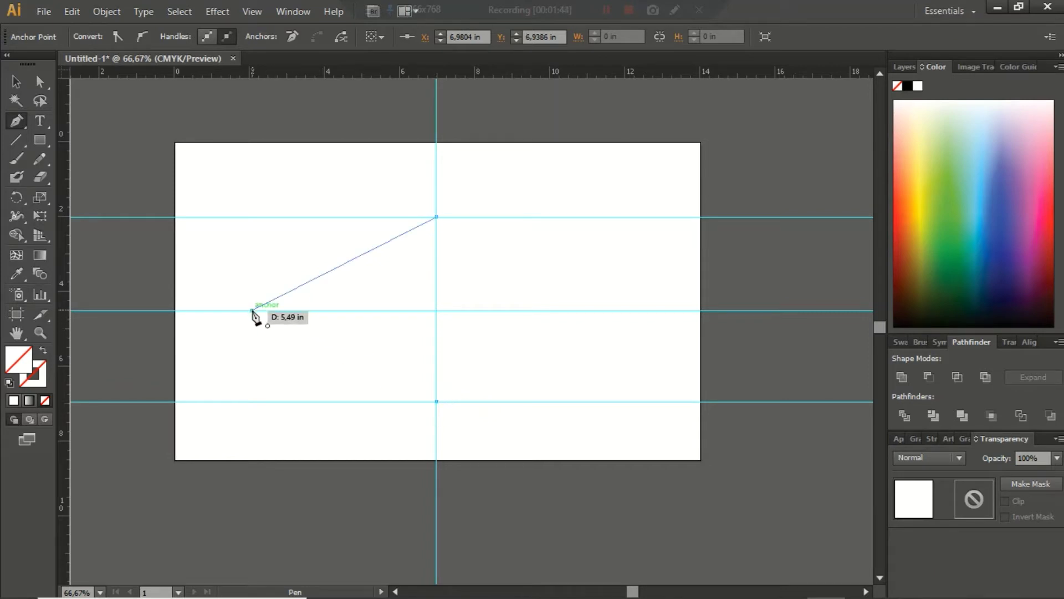
click(253, 311)
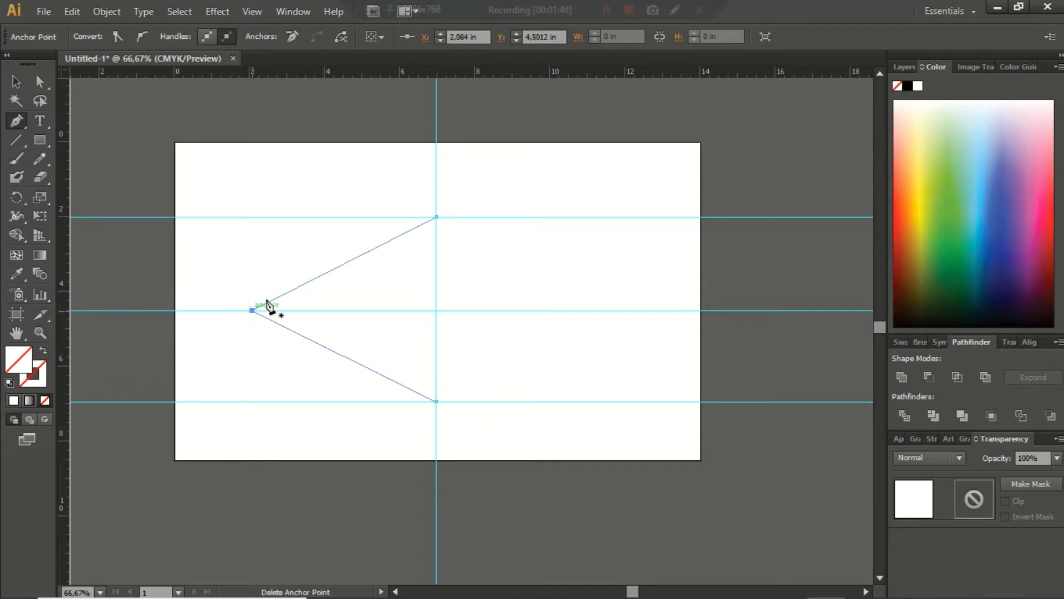
Step: Reselect the triangle and drag it and its points to adjust placement
click(15, 82)
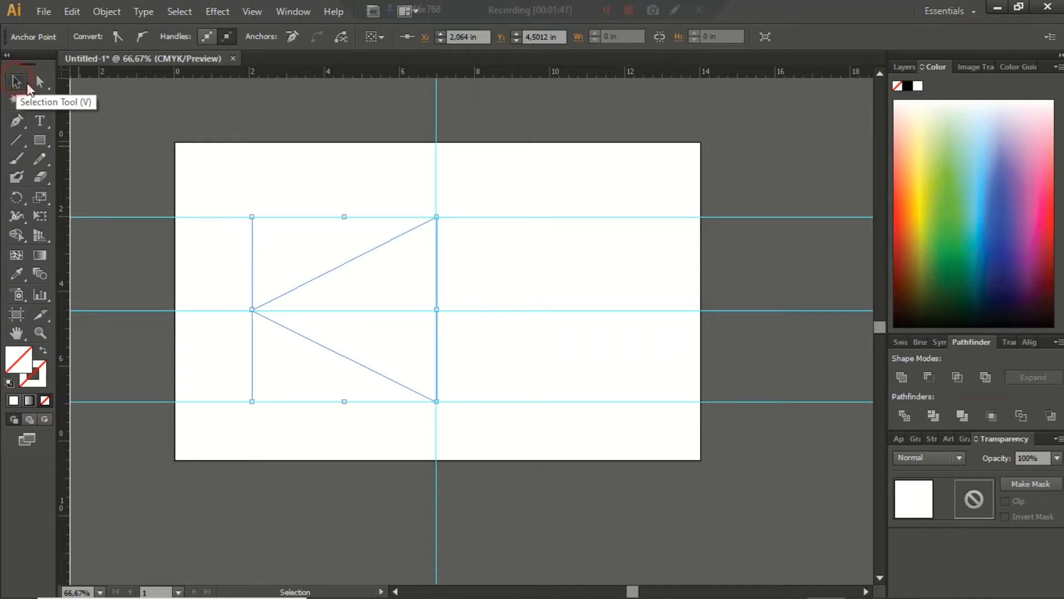
click(127, 150)
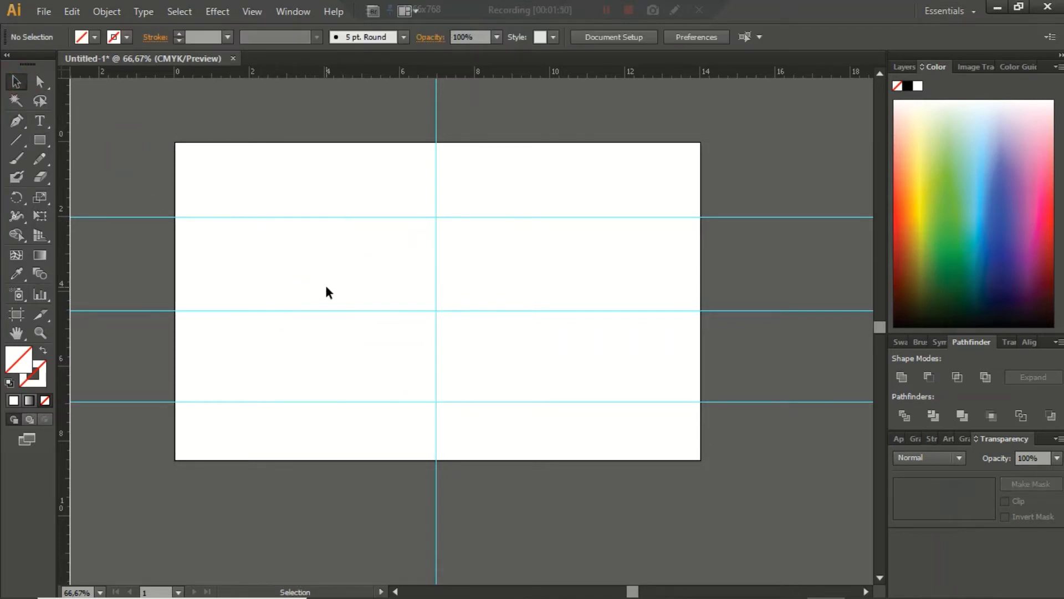
click(331, 269)
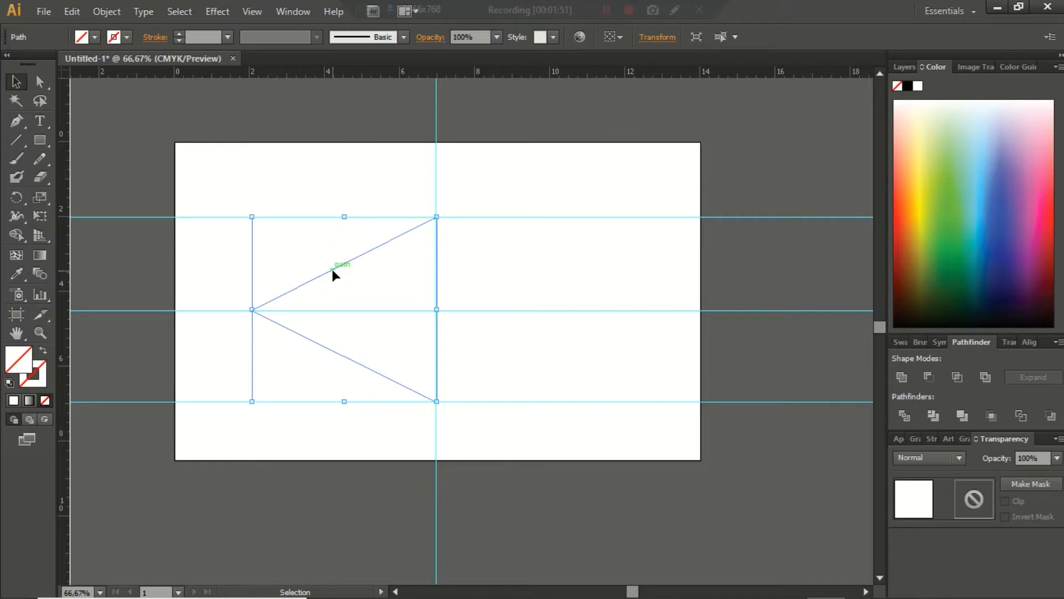
key(a)
mouse_move(332, 272)
mouse_down()
mouse_move(460, 293)
mouse_move(352, 308)
mouse_move(246, 306)
mouse_up()
key(v)
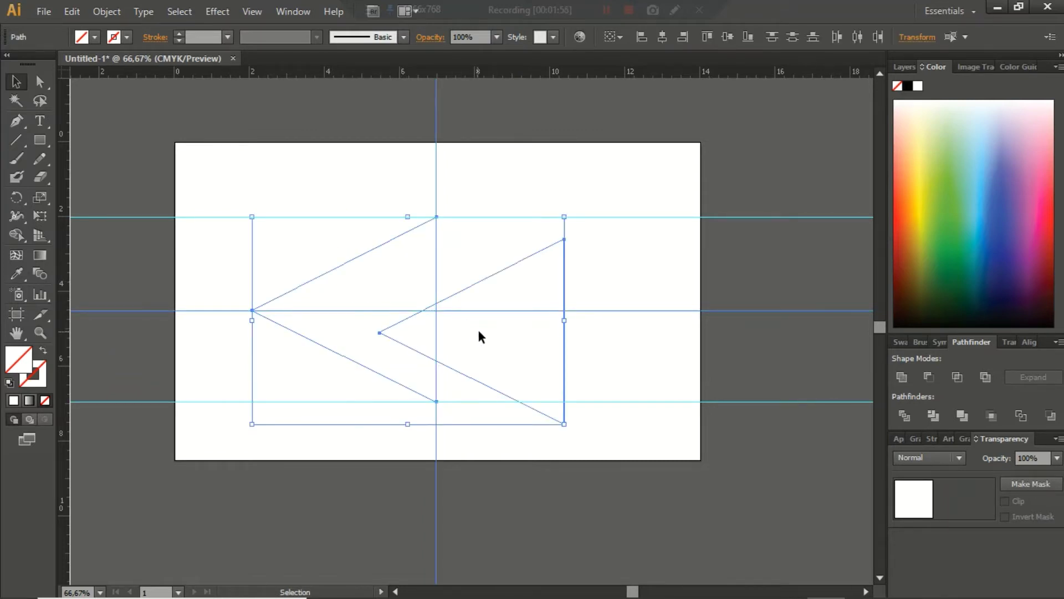
click(548, 302)
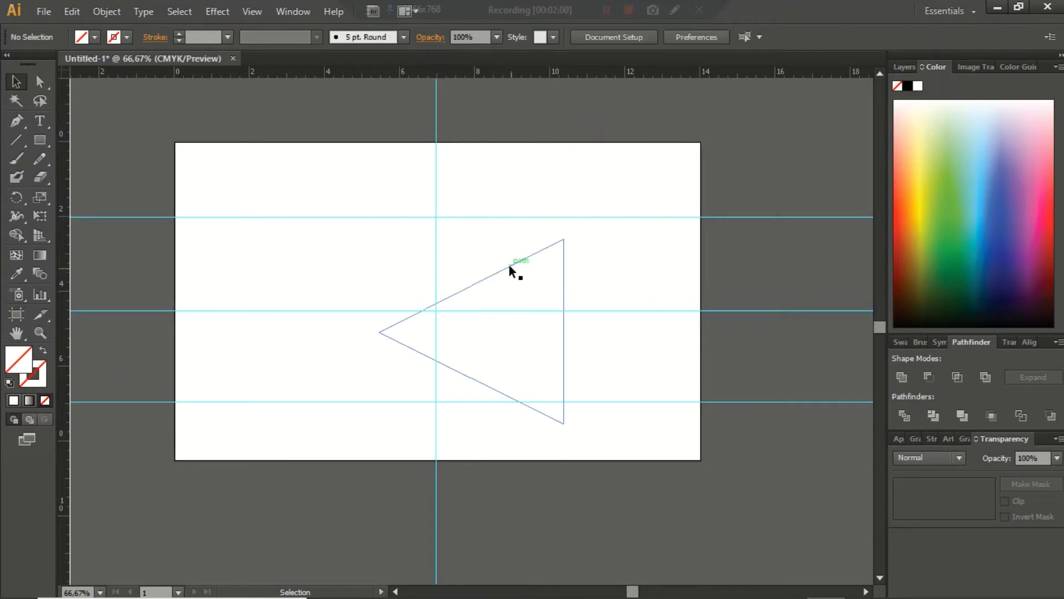
drag(507, 267, 382, 242)
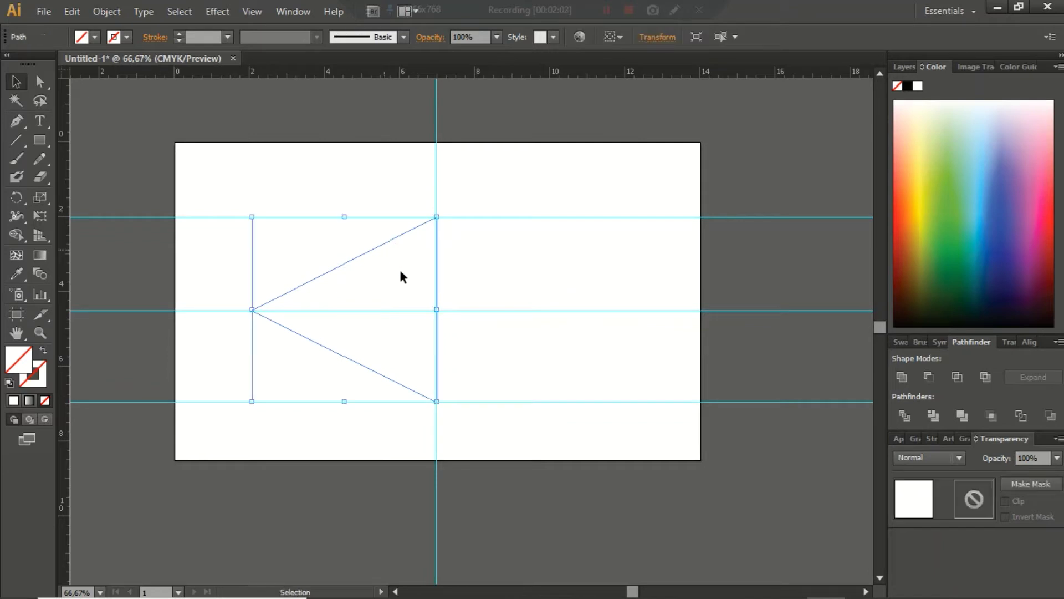
Step: Bring the top and bottom guides toward the middle and move the triangle's corners onto them
click(39, 82)
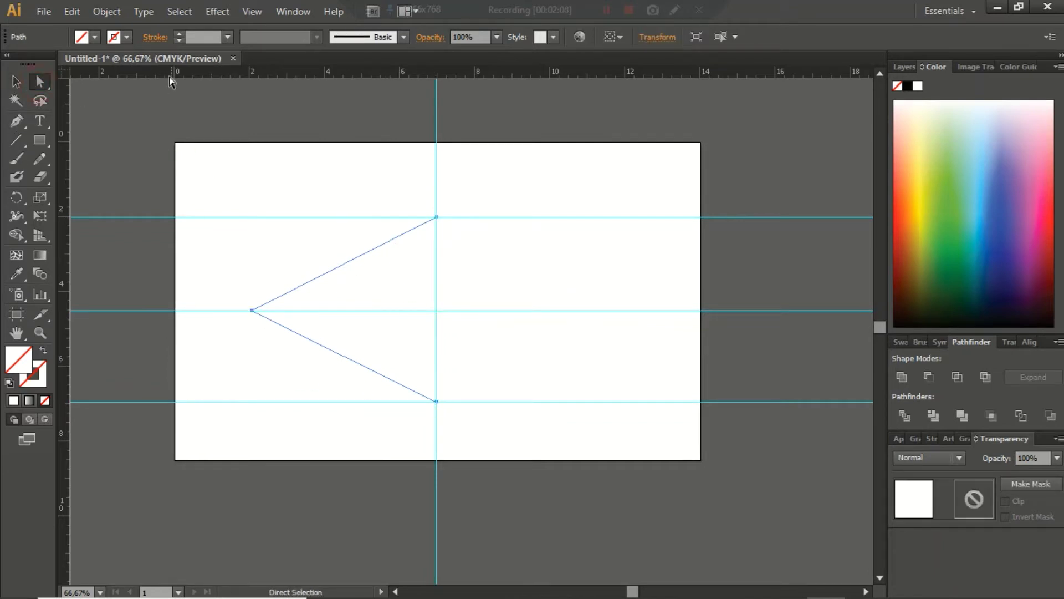
mouse_move(152, 402)
mouse_down()
mouse_move(151, 371)
mouse_move(183, 367)
mouse_up()
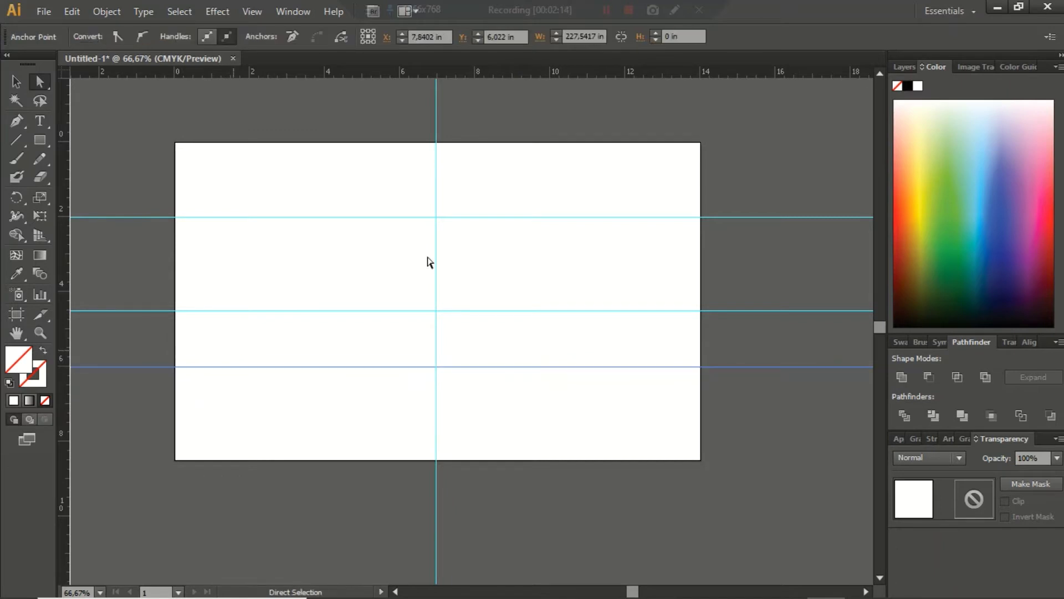
click(143, 217)
drag(142, 215, 146, 234)
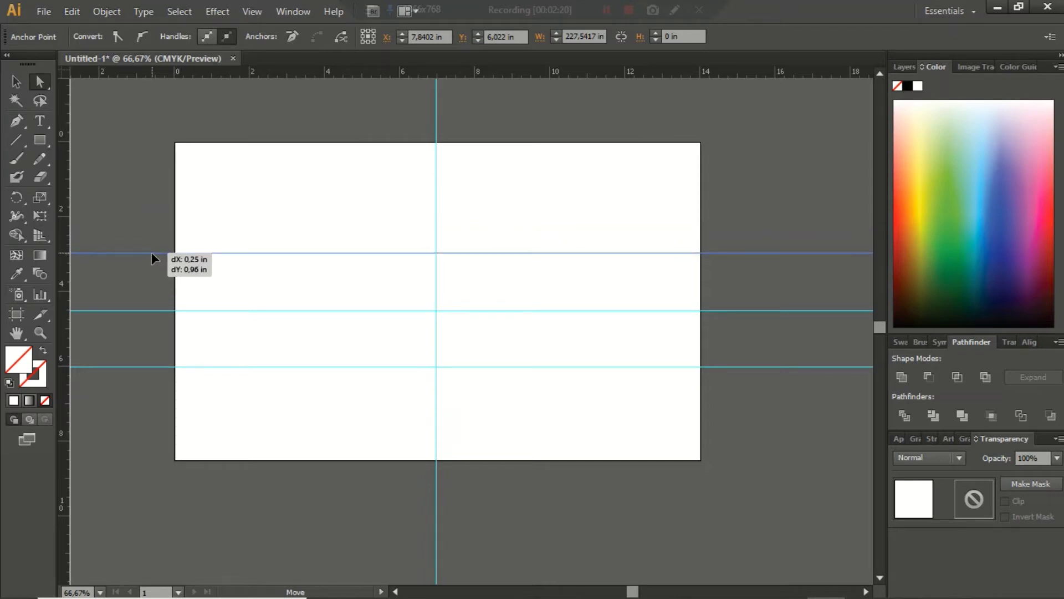
drag(146, 233, 151, 253)
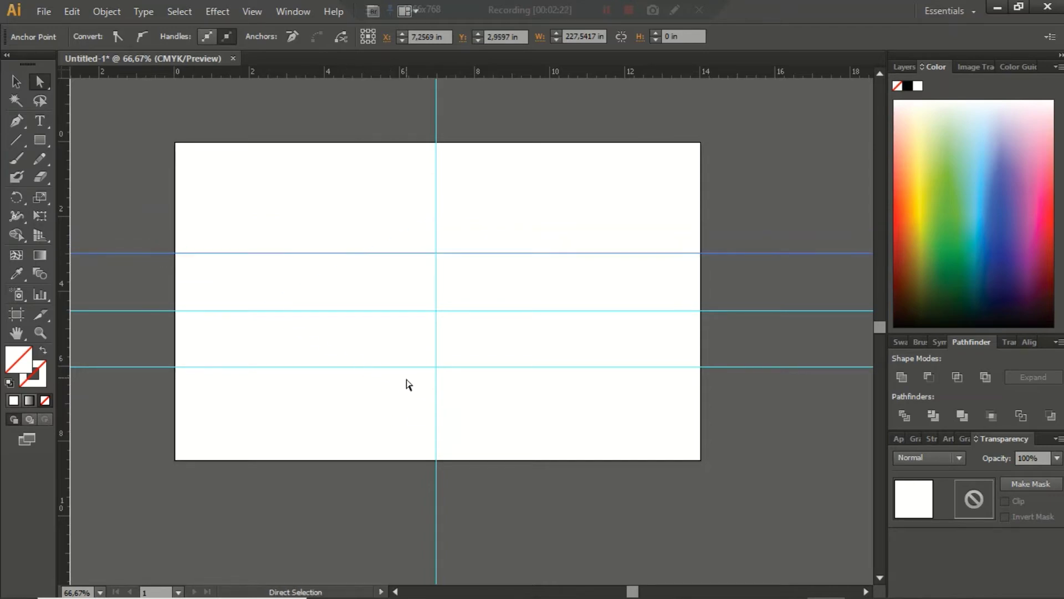
mouse_move(407, 387)
mouse_down()
mouse_move(437, 406)
mouse_move(437, 369)
mouse_up()
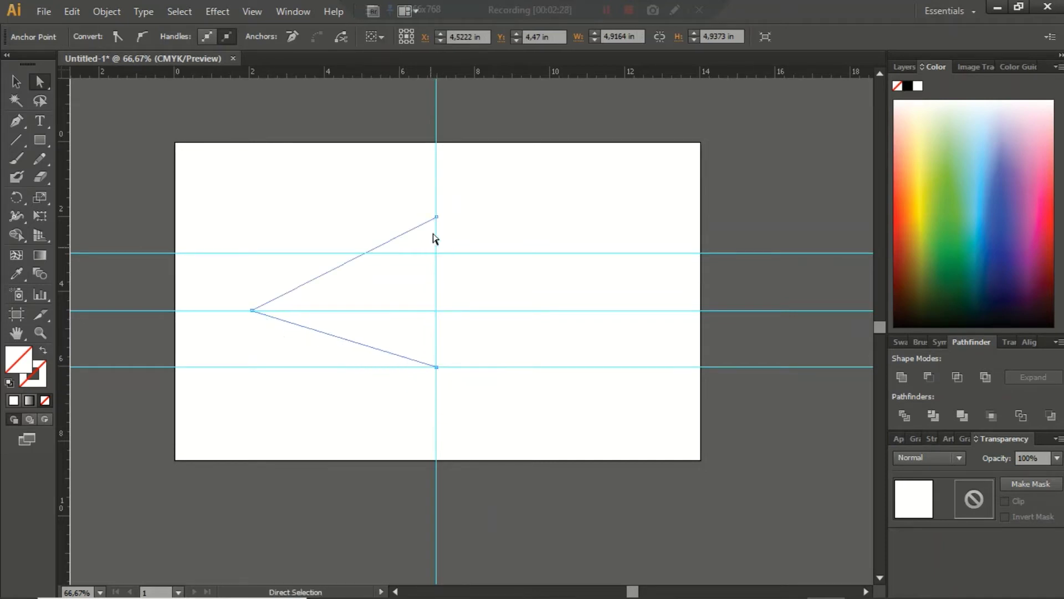
drag(435, 217, 439, 257)
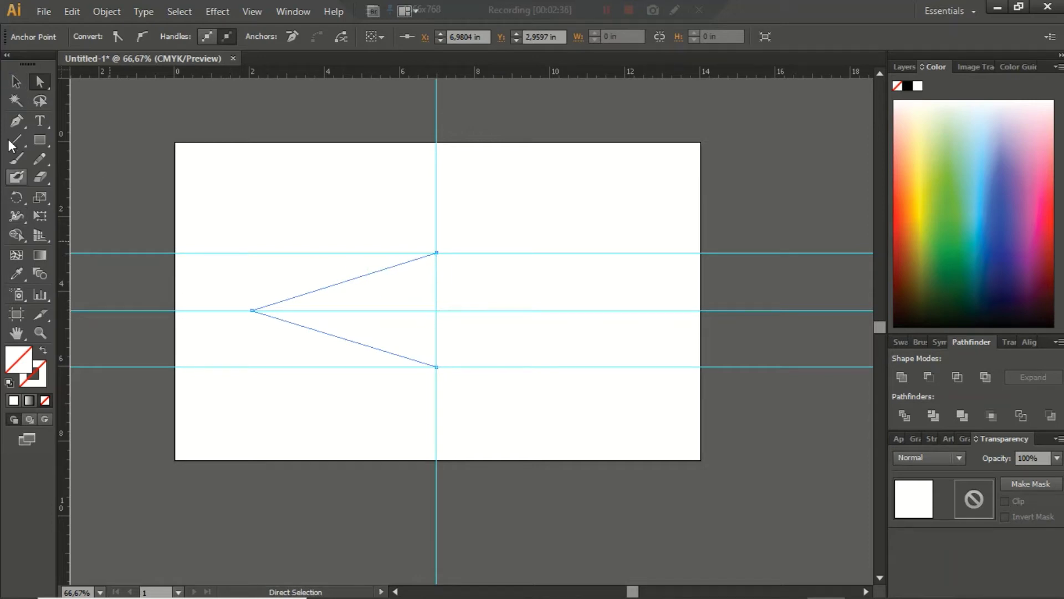
Step: Add an anchor at the middle guide intersection and drag it right to form a diamond
click(19, 119)
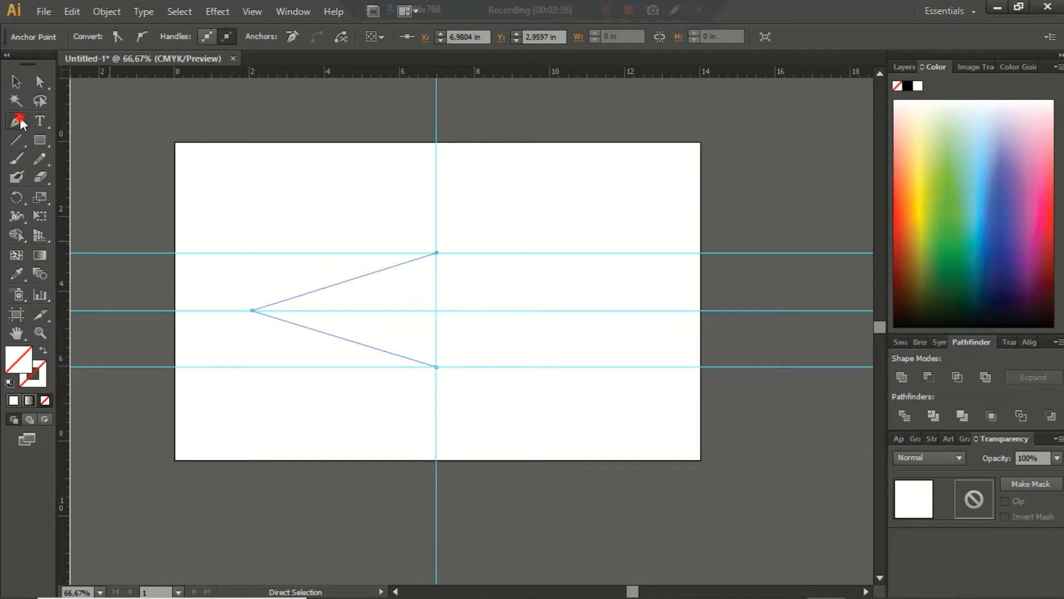
click(436, 311)
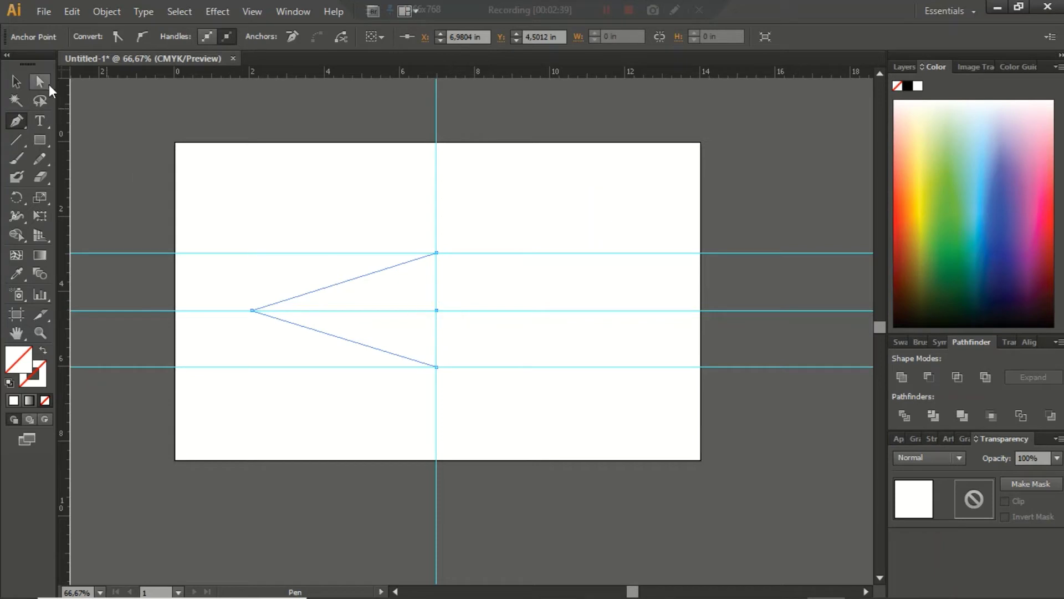
click(39, 81)
drag(436, 310, 509, 311)
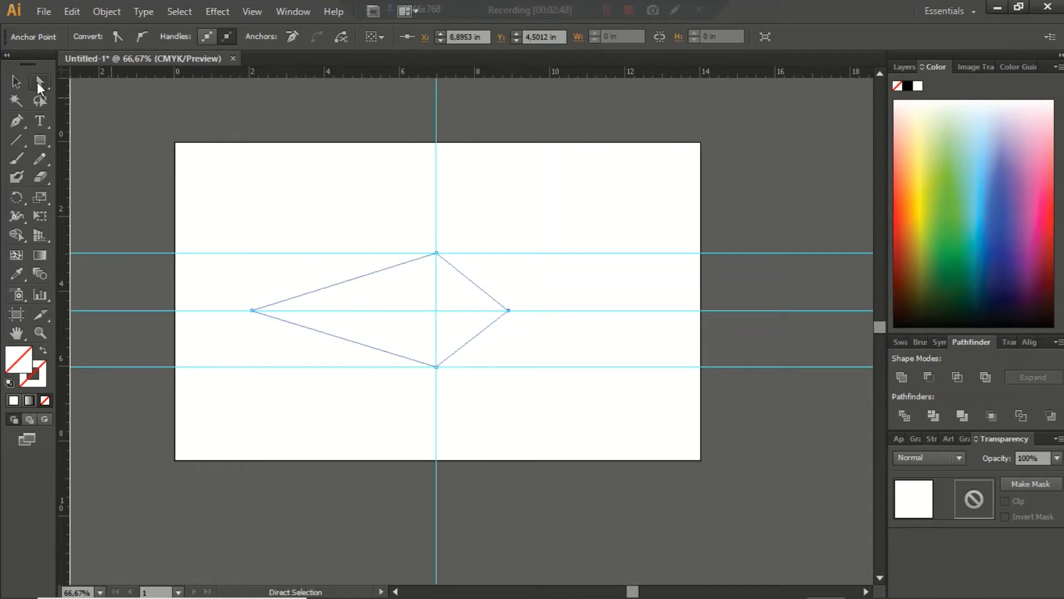
click(15, 81)
click(292, 297)
Step: Select the large triangle and fill it teal from the Color panel spectrum
click(283, 269)
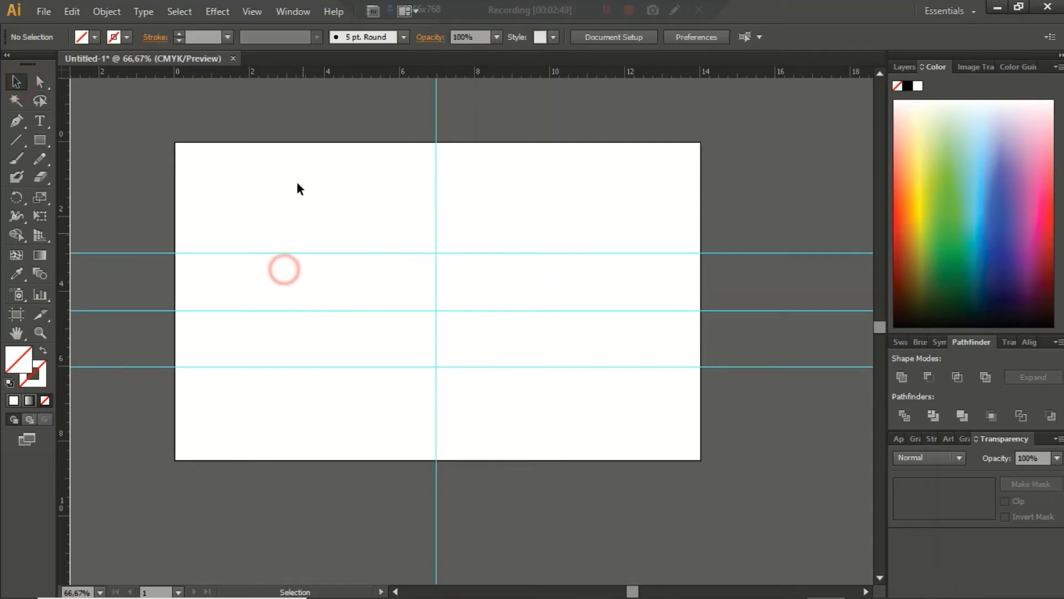
click(296, 182)
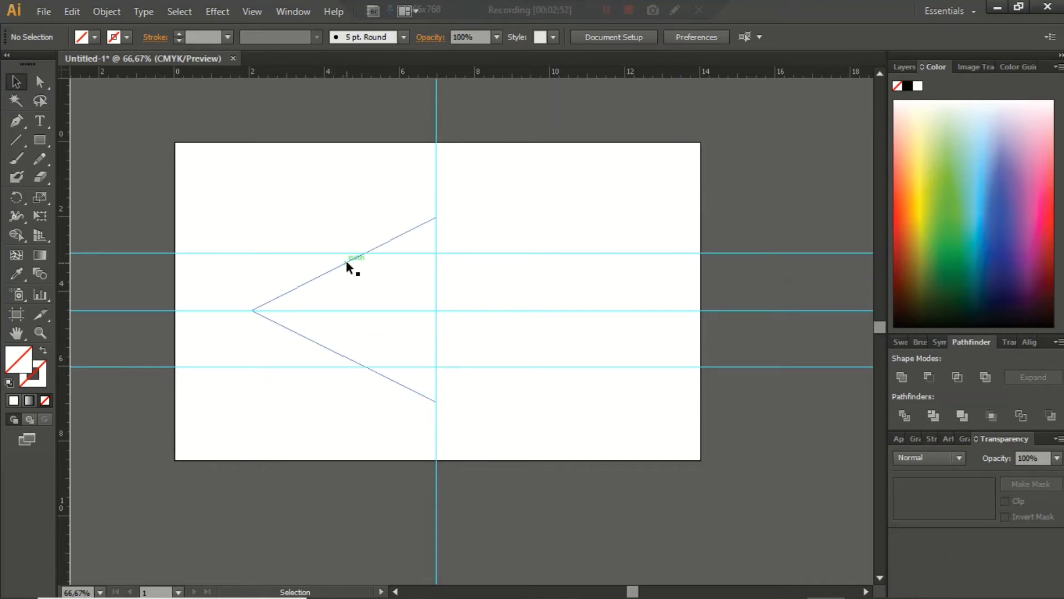
click(352, 260)
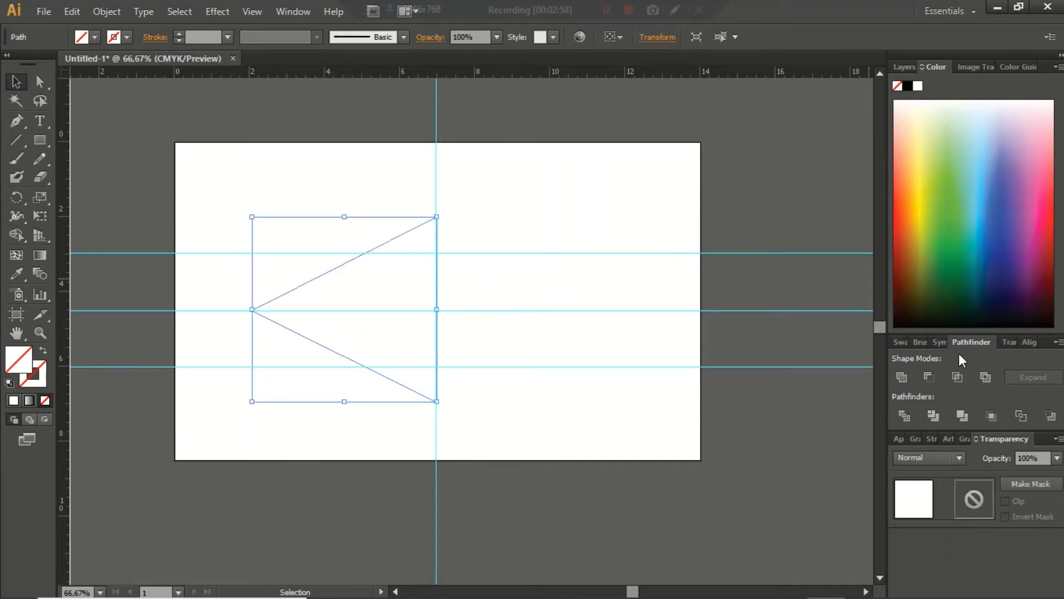
click(978, 68)
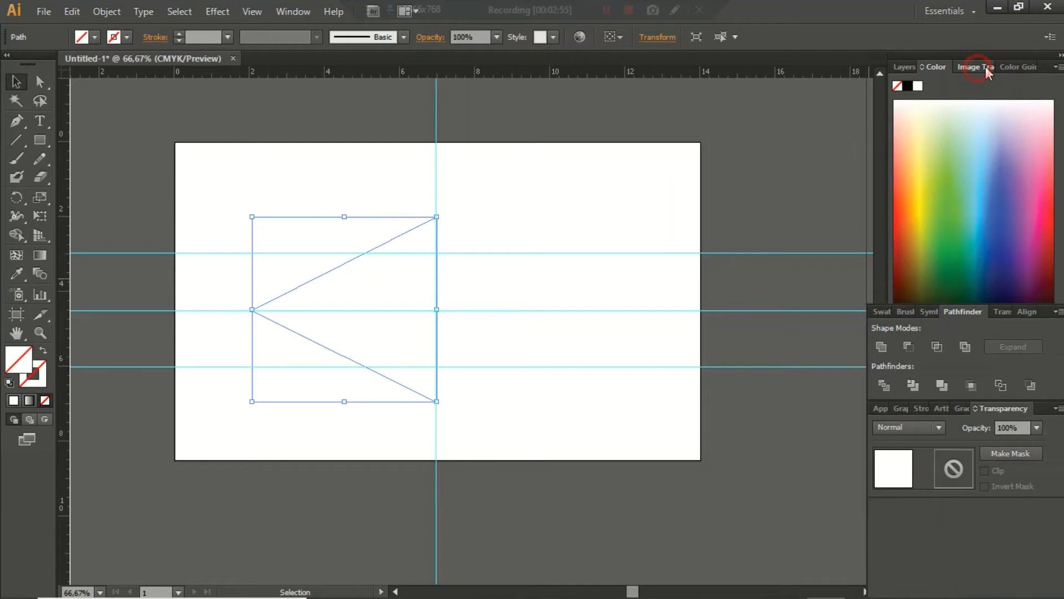
click(1018, 67)
click(905, 66)
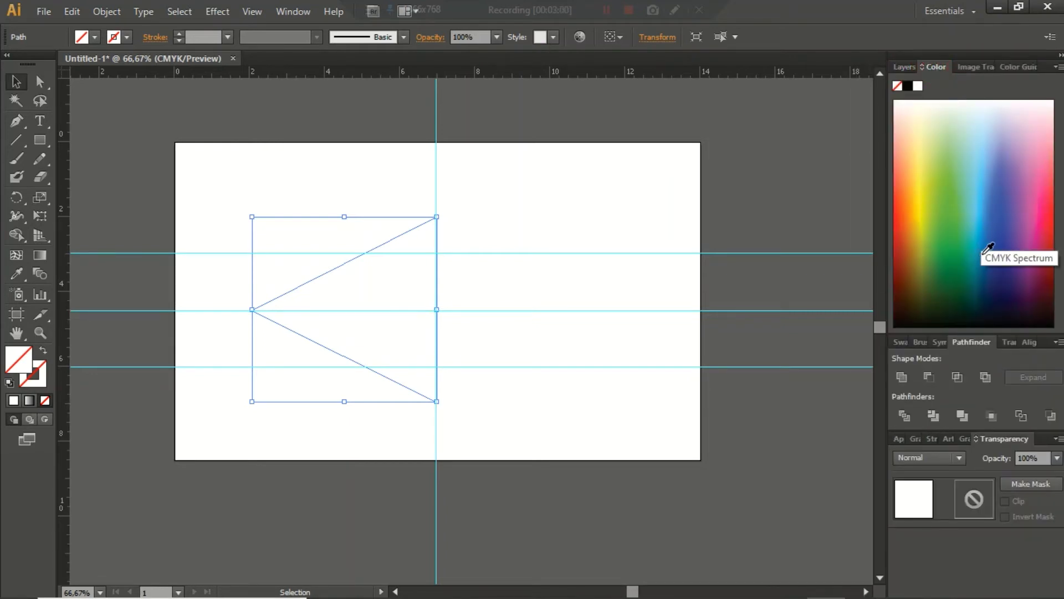
click(984, 251)
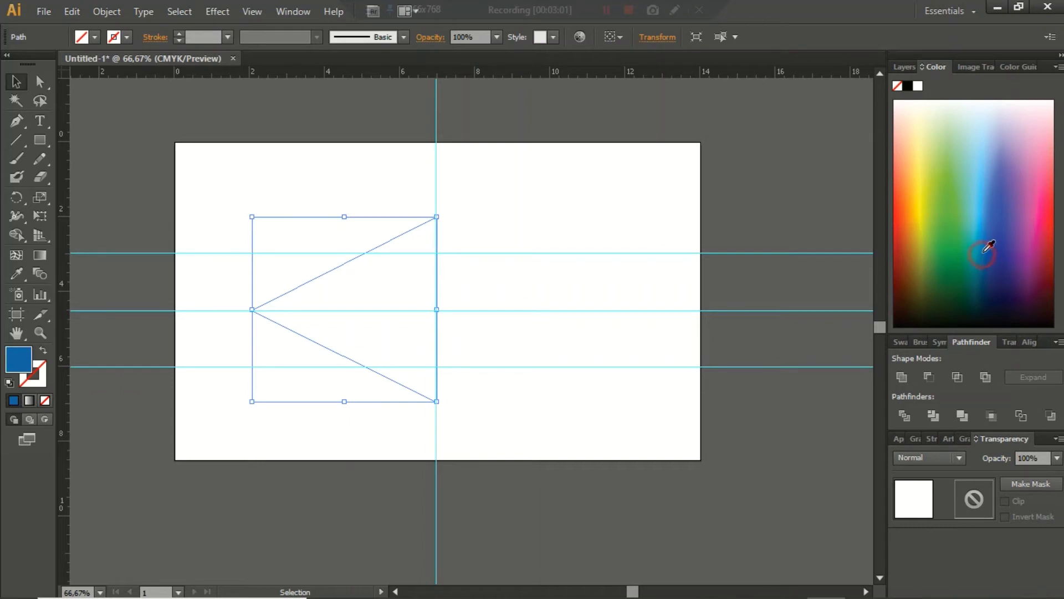
click(1032, 250)
click(1050, 250)
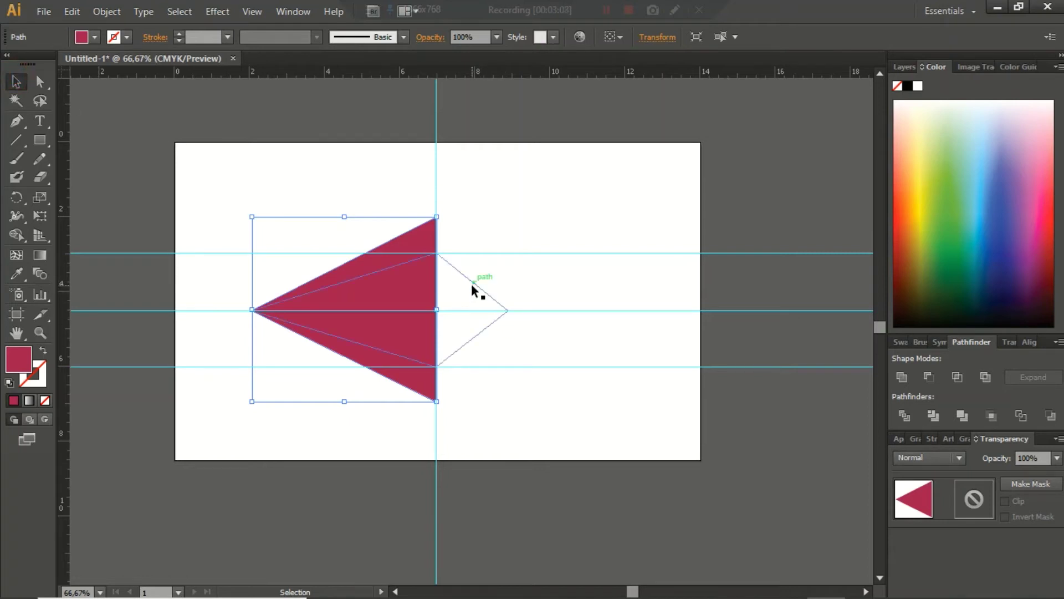
click(918, 254)
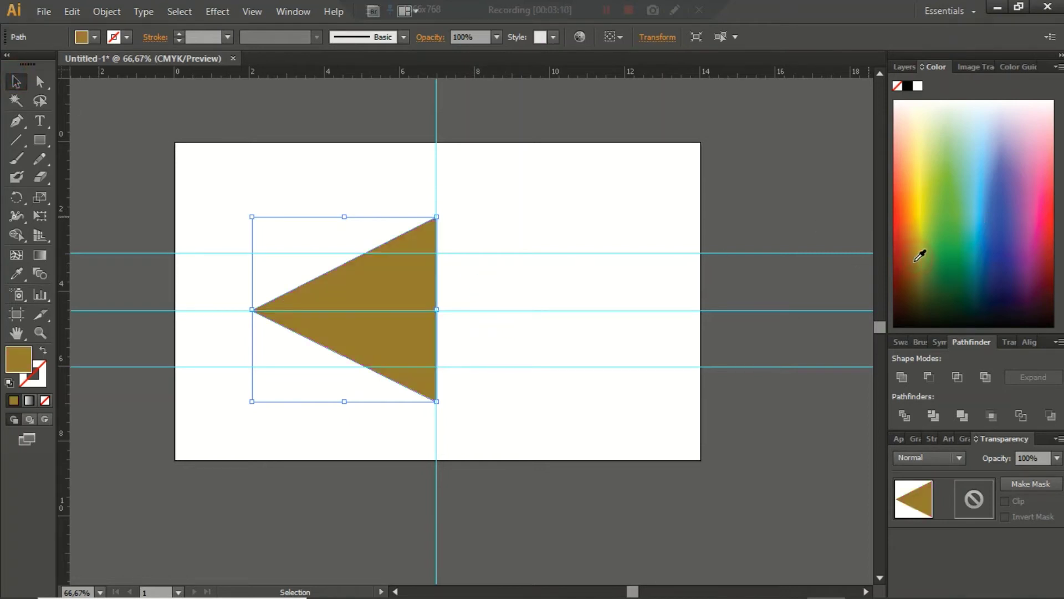
click(977, 265)
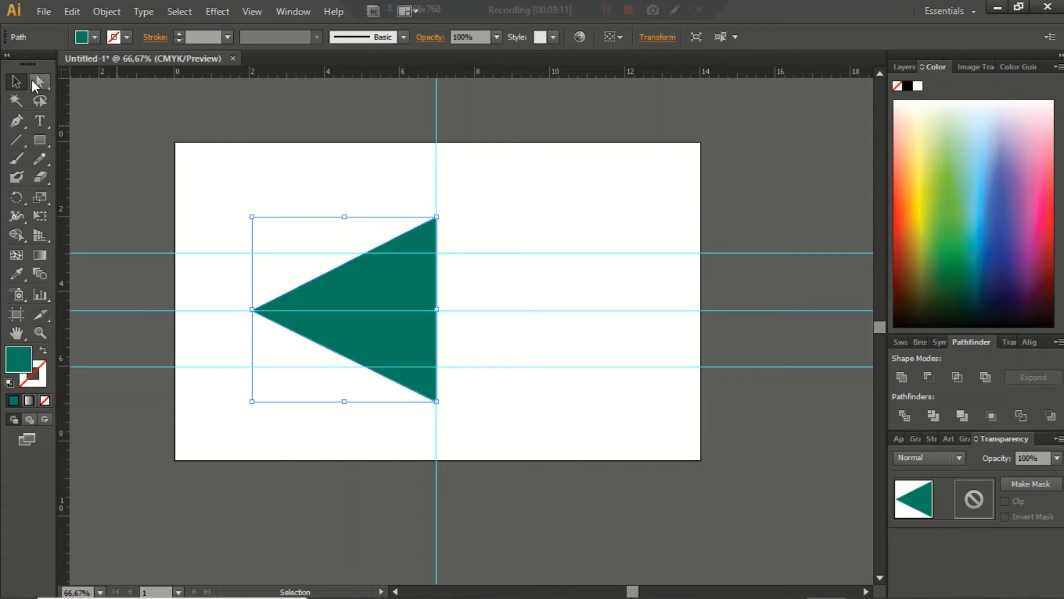
Step: Fill the diamond with a darker deep green
click(476, 286)
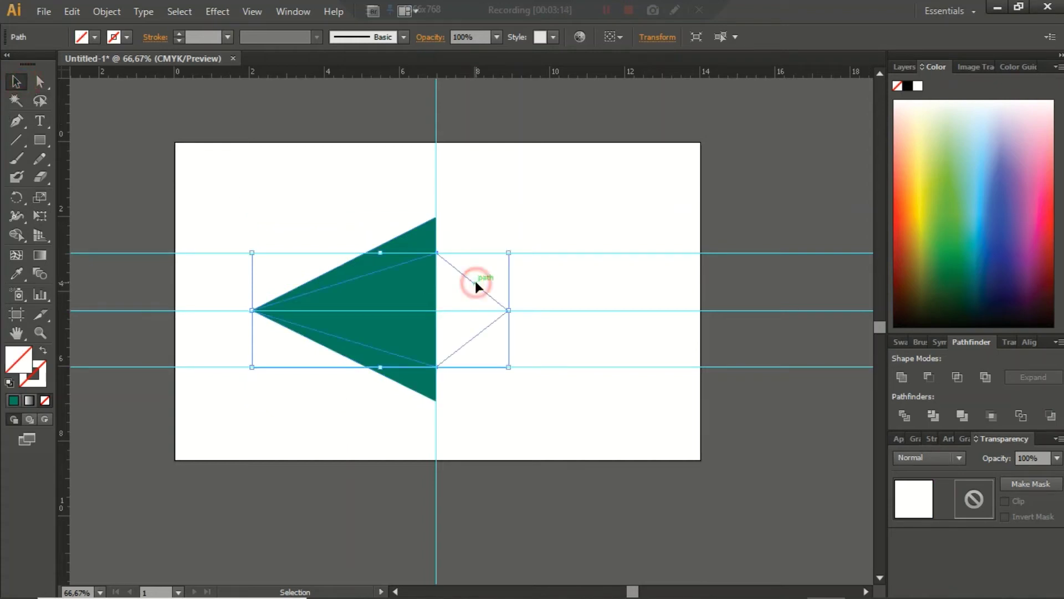
click(971, 283)
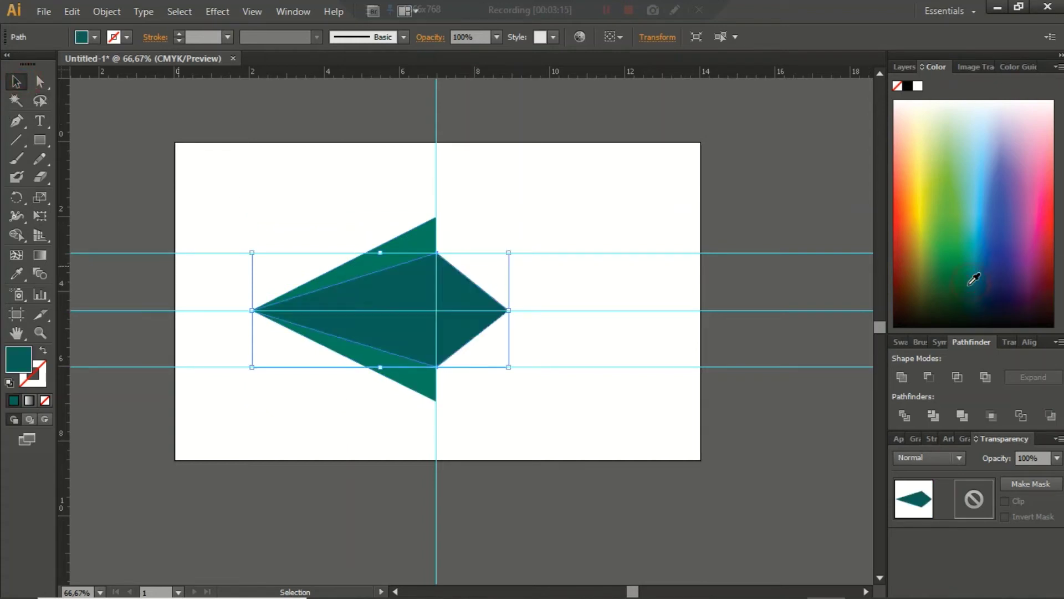
click(967, 284)
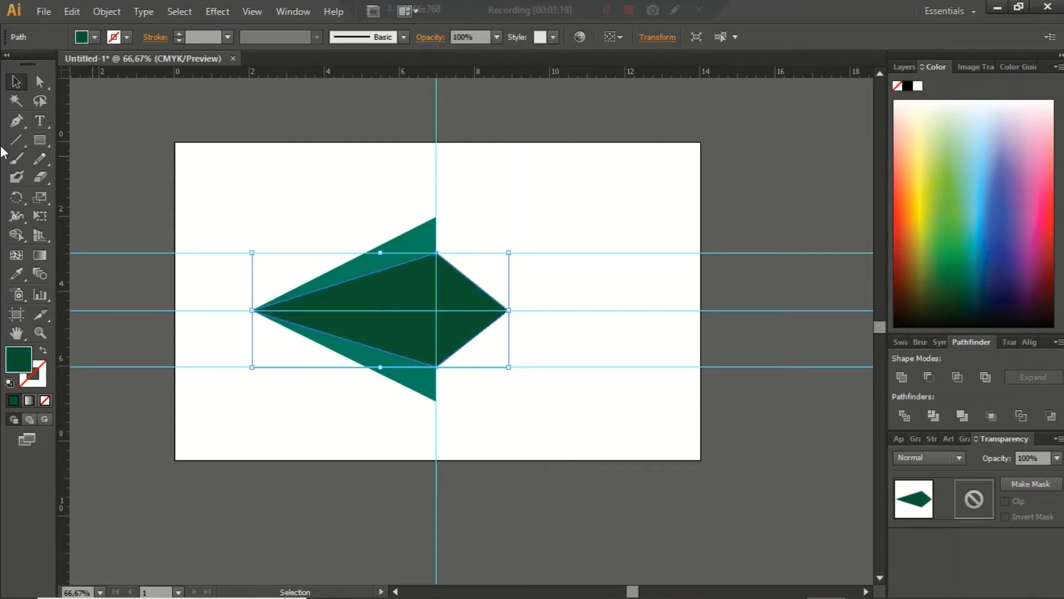
Step: Move the lower guide up and the upper guide down toward the middle
click(199, 164)
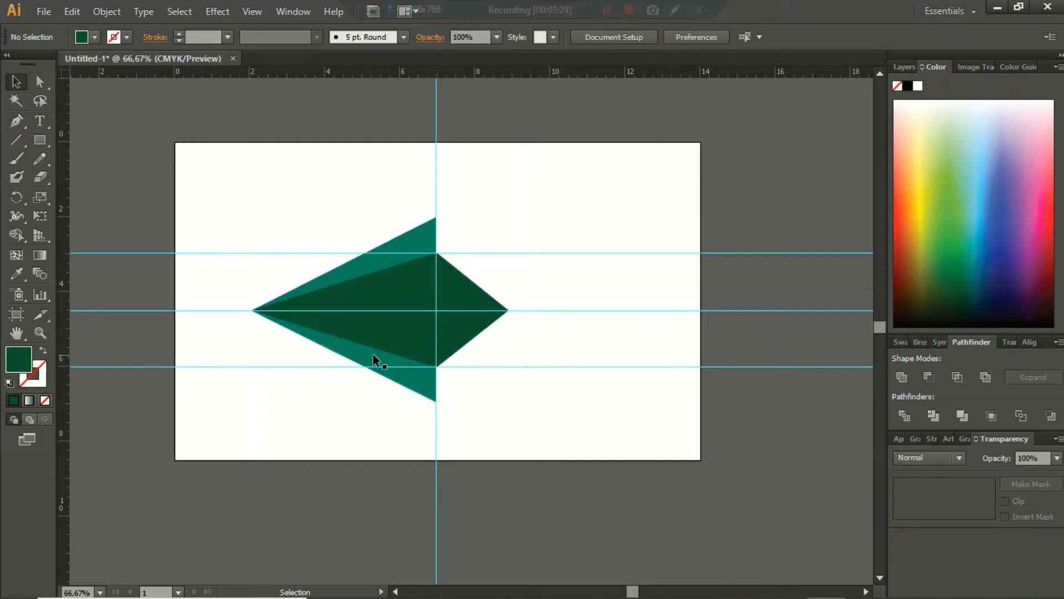
scroll(372, 358, up, 1)
scroll(374, 355, up, 1)
scroll(378, 353, down, 1)
scroll(377, 354, down, 1)
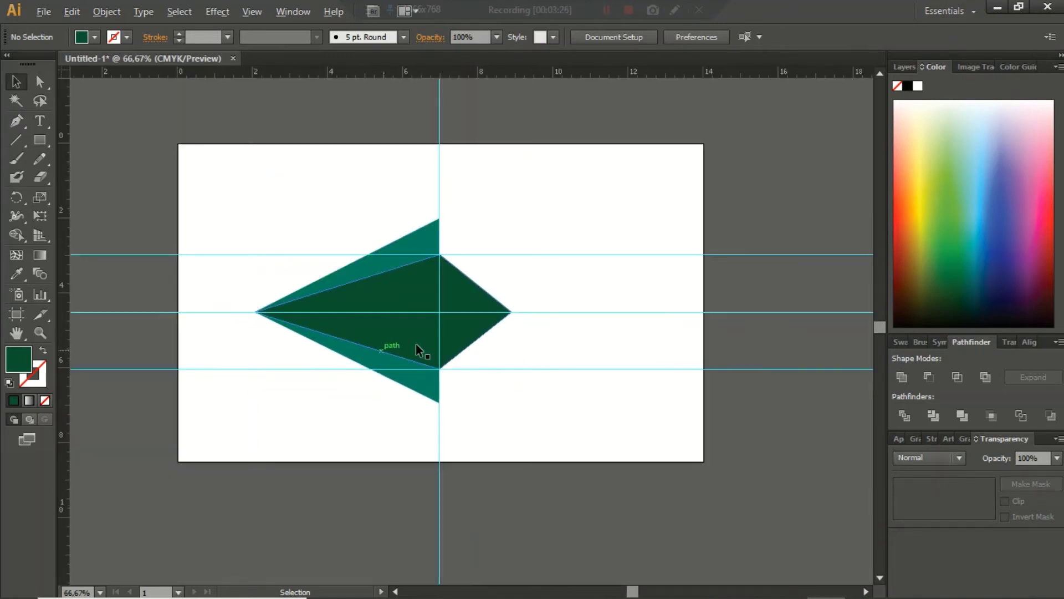
click(438, 368)
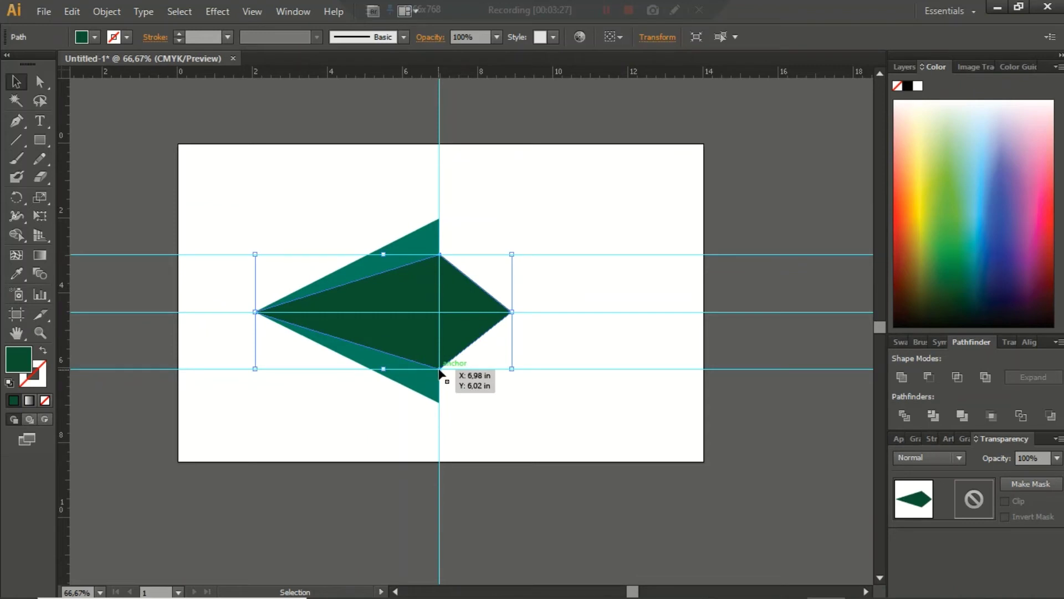
click(40, 82)
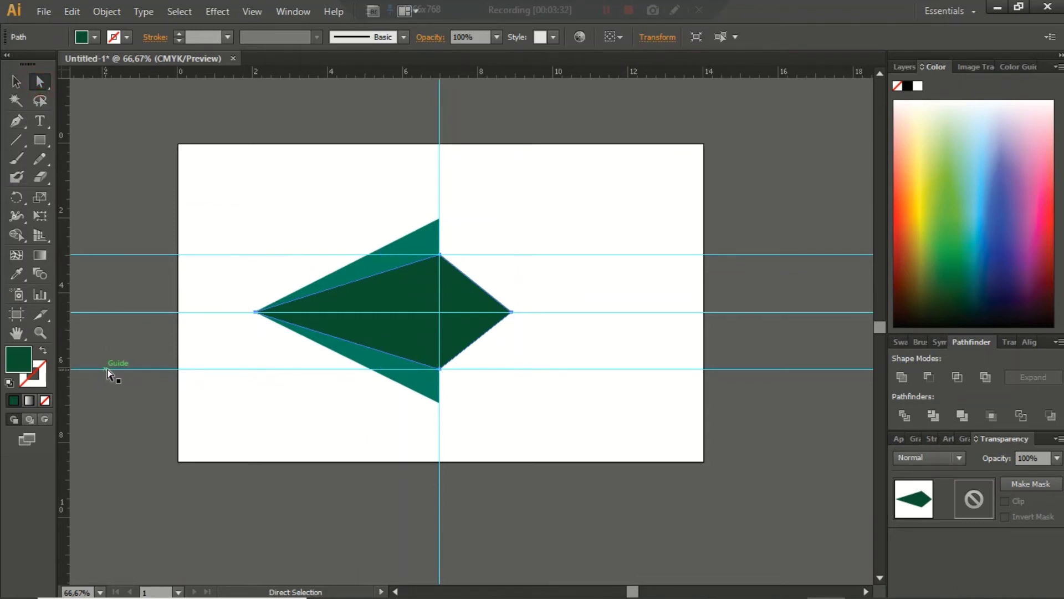
click(16, 82)
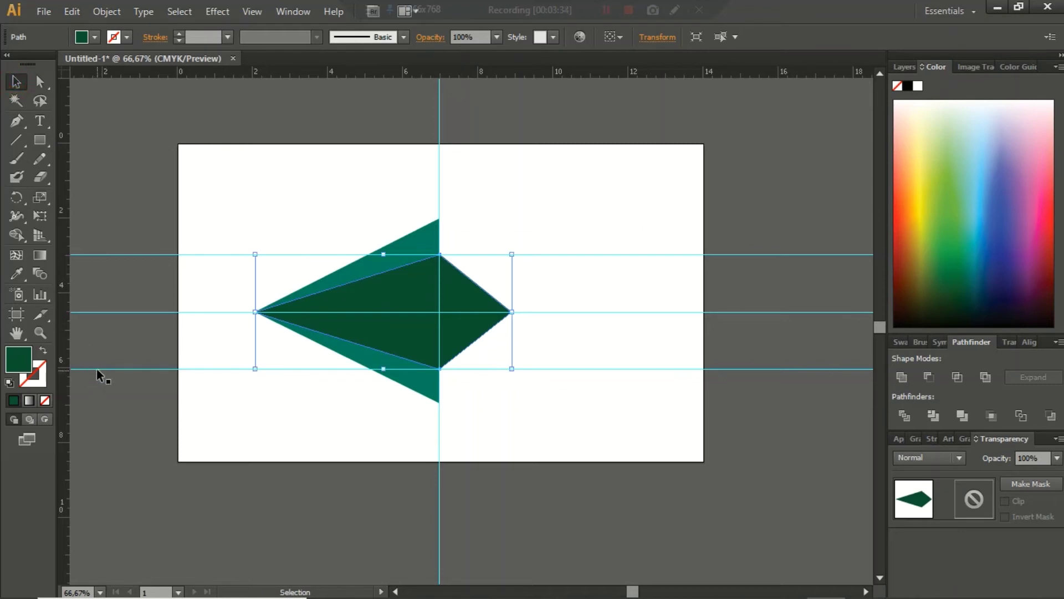
drag(97, 368, 97, 348)
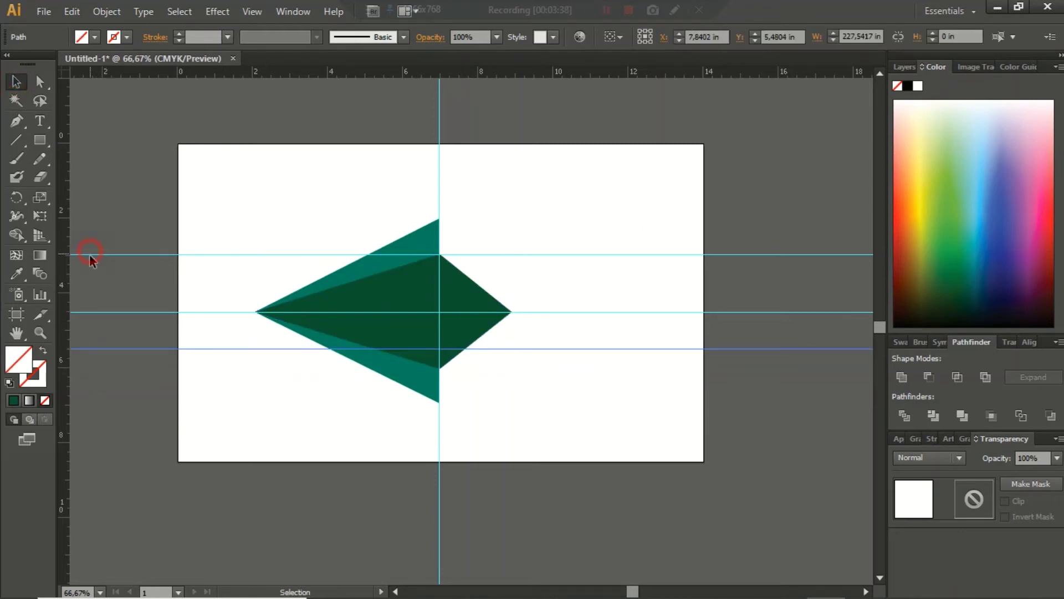
drag(91, 256, 94, 274)
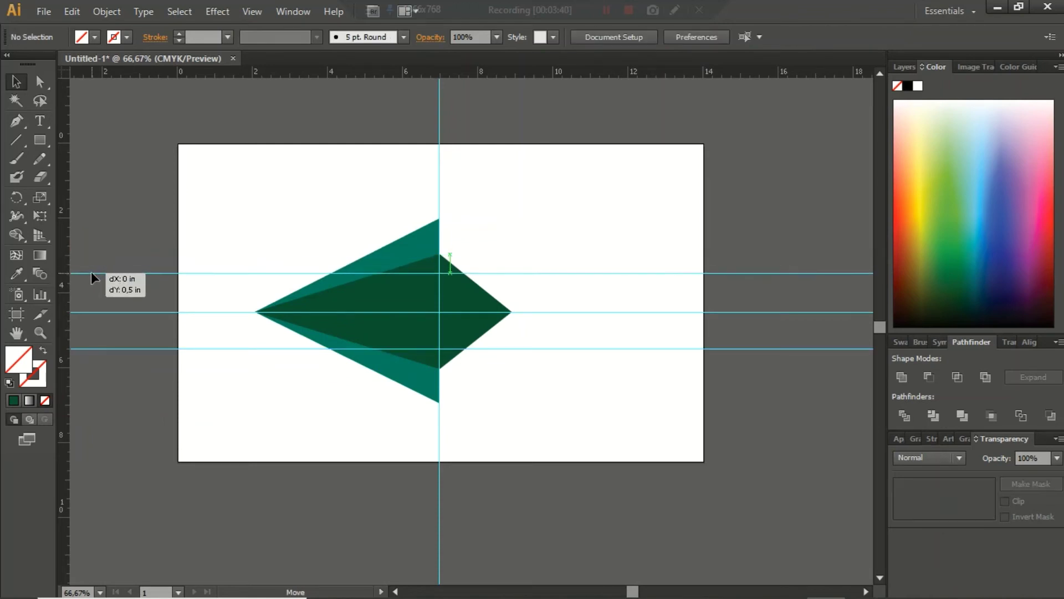
drag(93, 277, 95, 274)
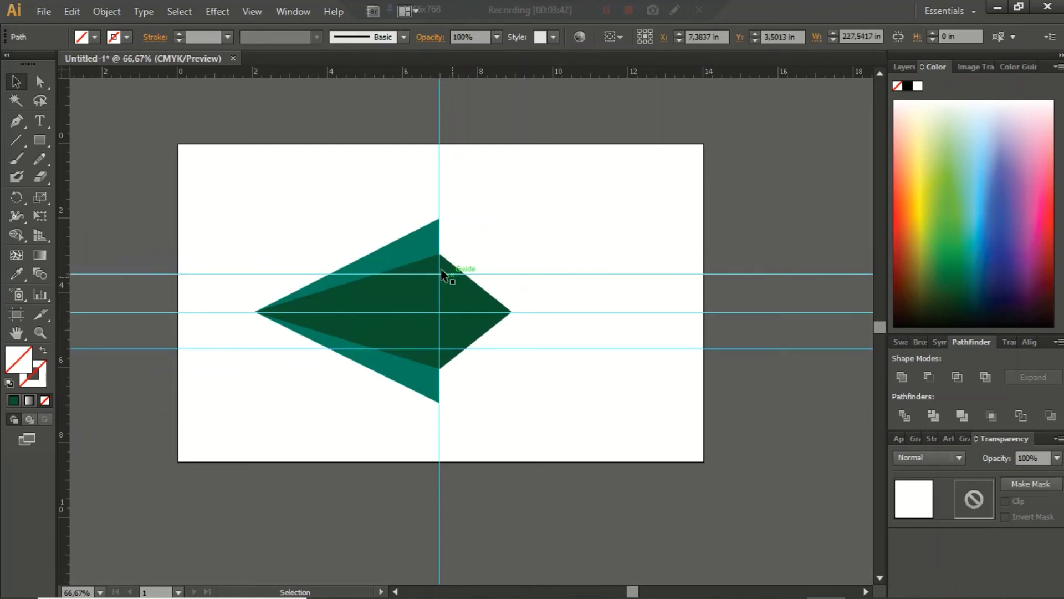
Step: Drag the dark diamond's top and bottom anchors onto the upper and lower guides
click(430, 265)
click(40, 82)
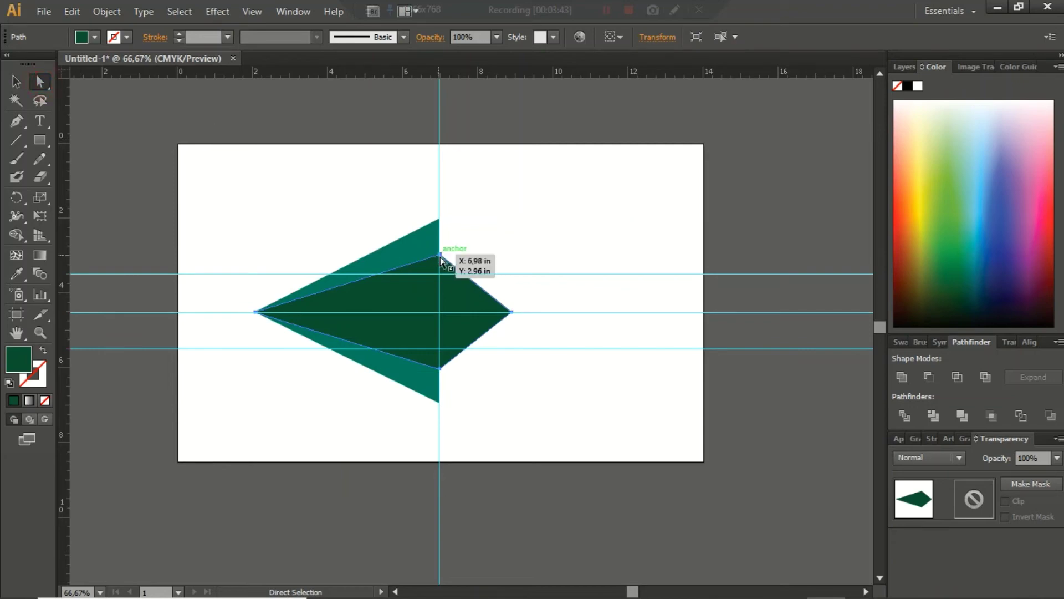
drag(439, 257, 439, 257)
drag(442, 256, 440, 257)
click(439, 256)
drag(441, 258, 441, 276)
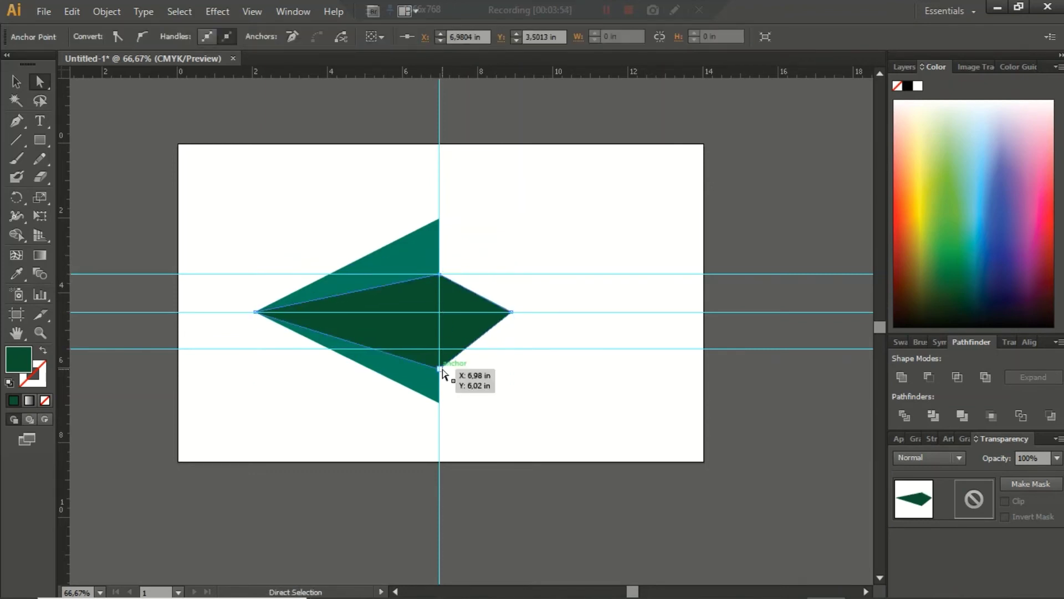
drag(441, 368, 442, 352)
click(17, 81)
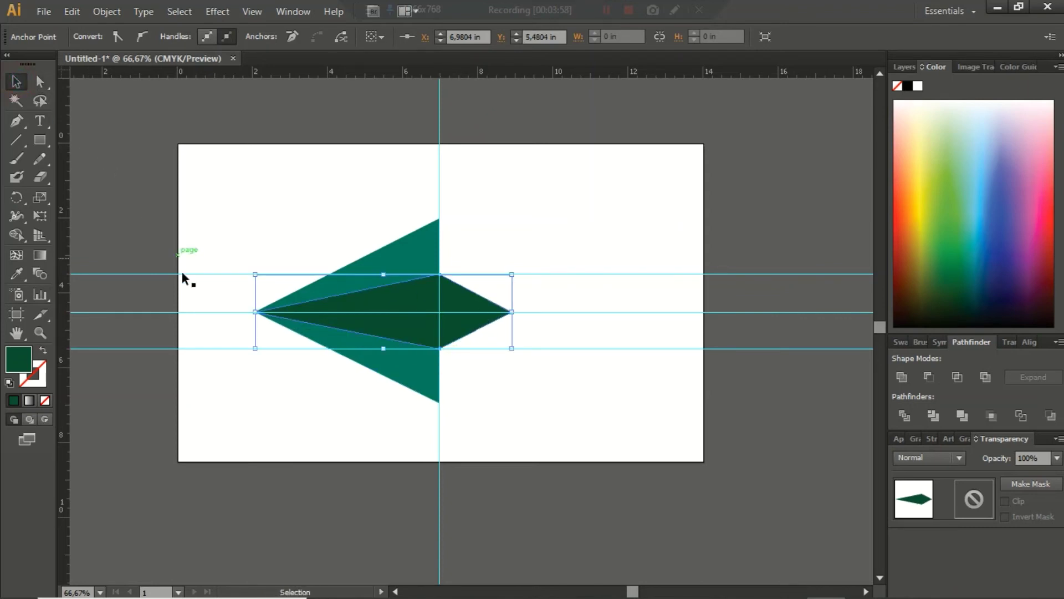
Step: Hide all guides and marquee-select both shapes of the paper plane
right_click(215, 248)
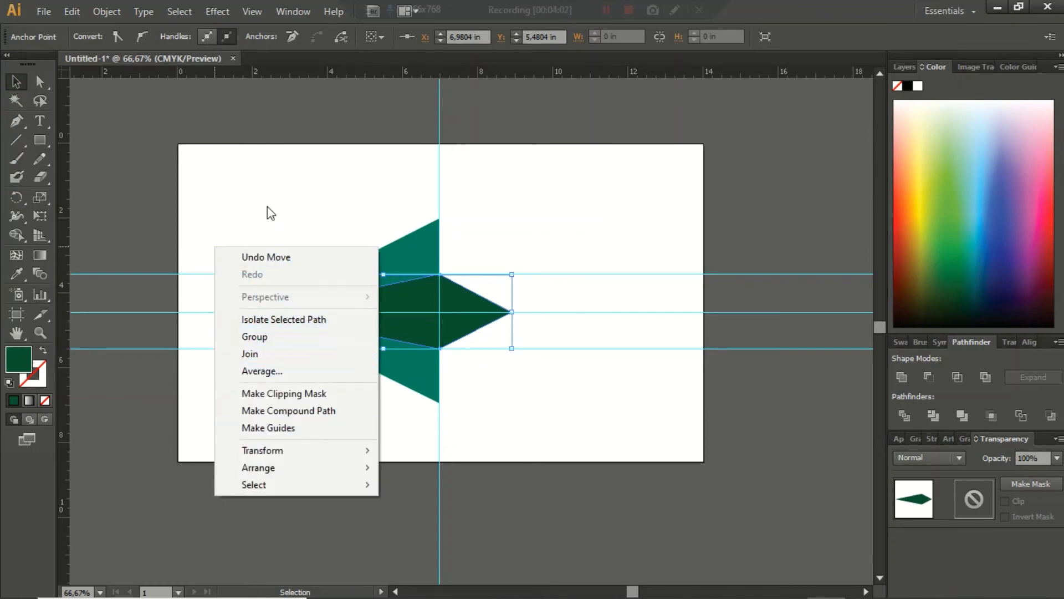
click(276, 178)
right_click(564, 200)
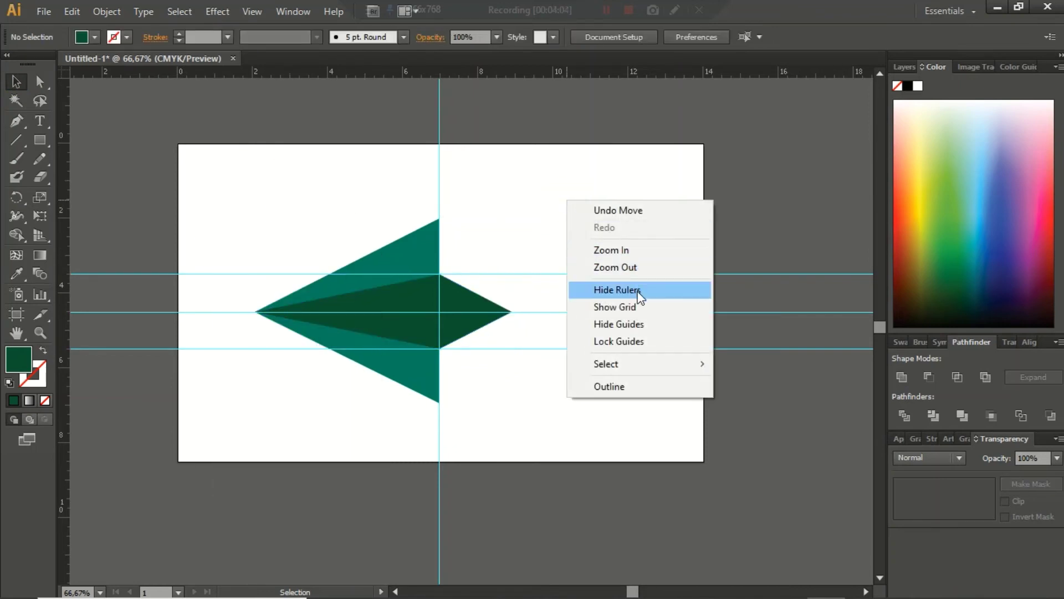
click(637, 326)
click(186, 192)
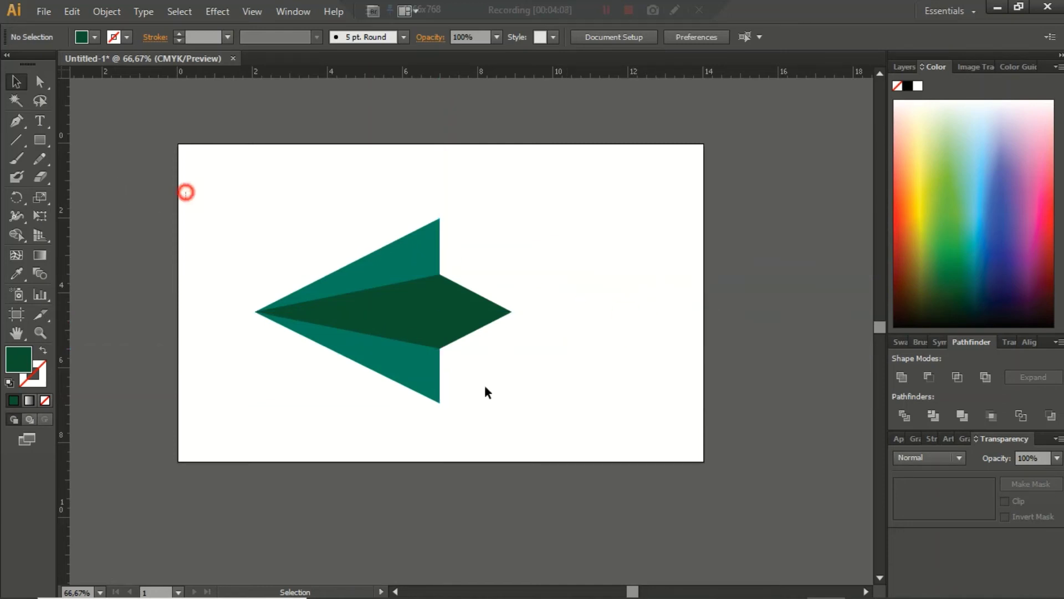
drag(486, 392, 625, 473)
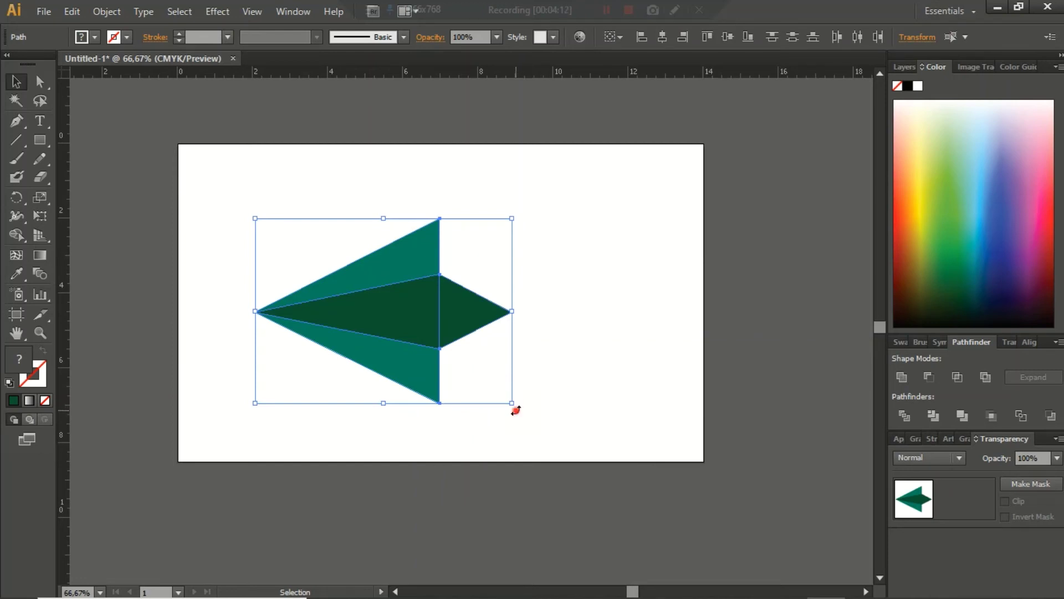
Step: Rotate the paper plane about 31° and move it up and right, then deselect
drag(516, 410, 428, 469)
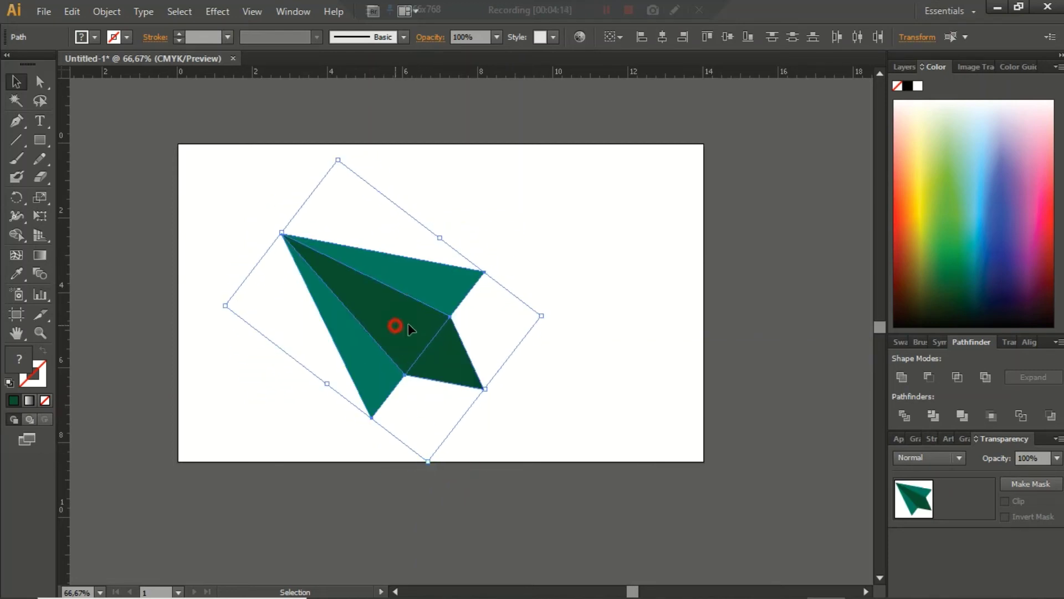
drag(409, 324, 456, 304)
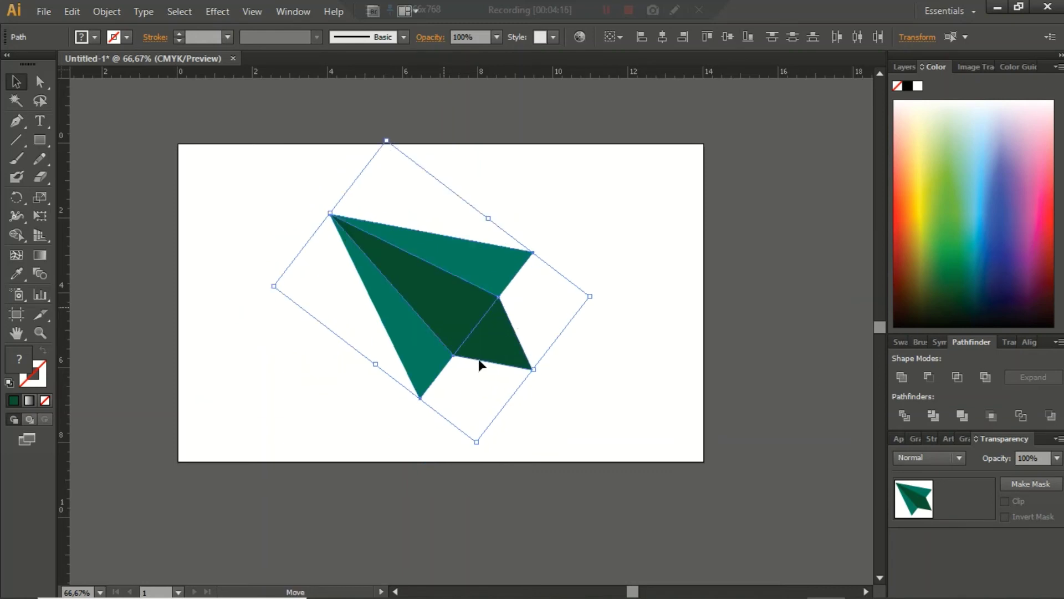
drag(480, 450, 527, 438)
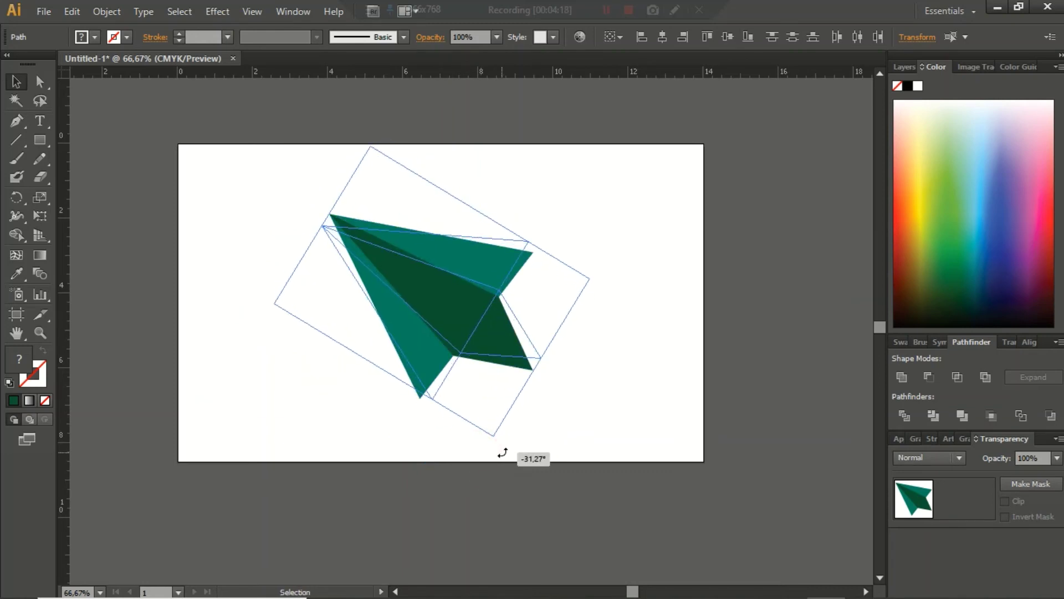
click(589, 415)
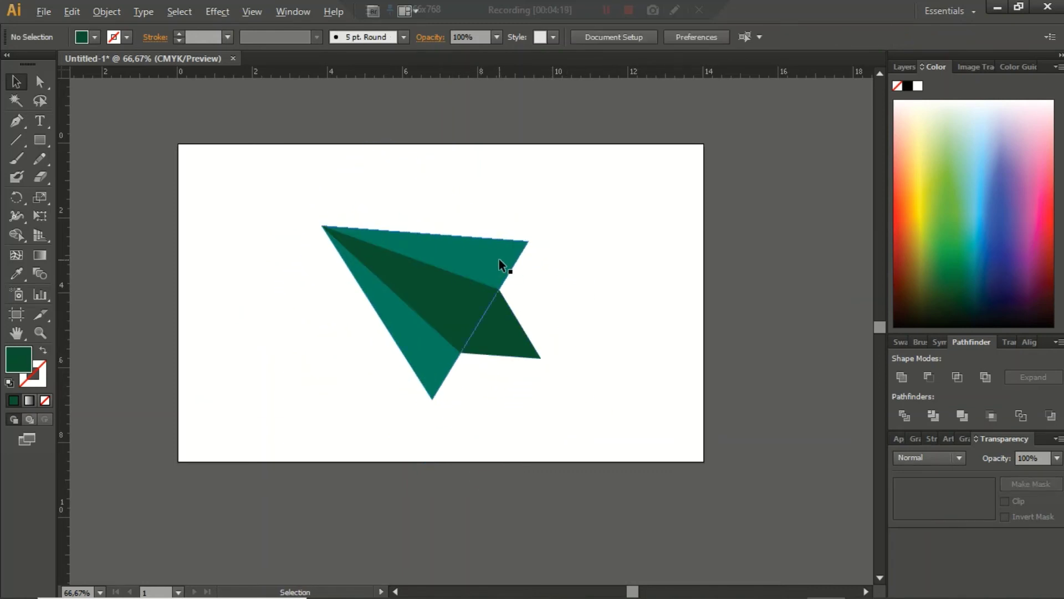
alt+scroll(504, 266, up, 2)
alt+scroll(535, 445, down, 1)
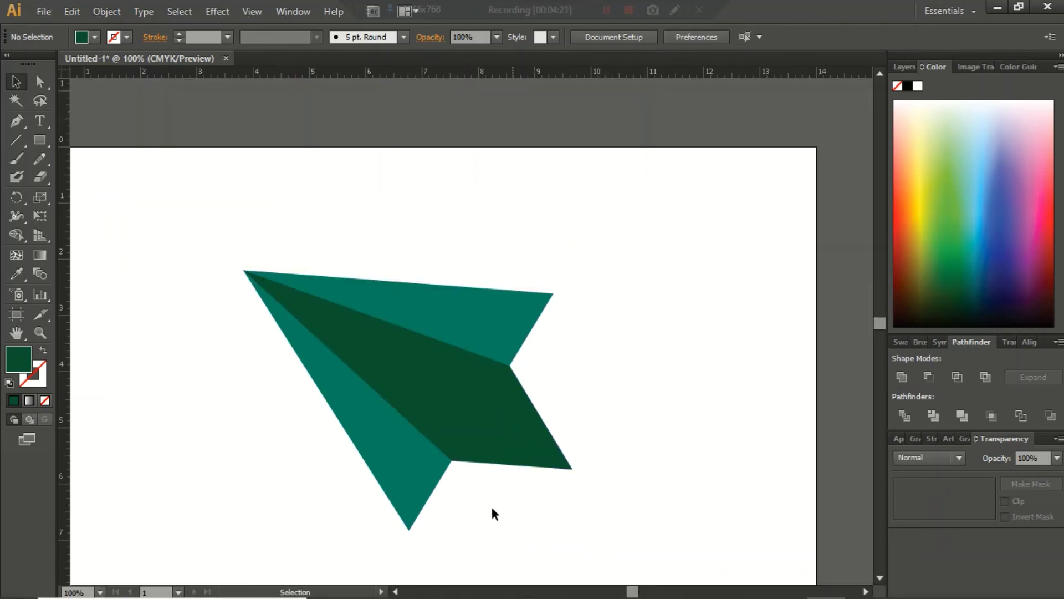
click(880, 577)
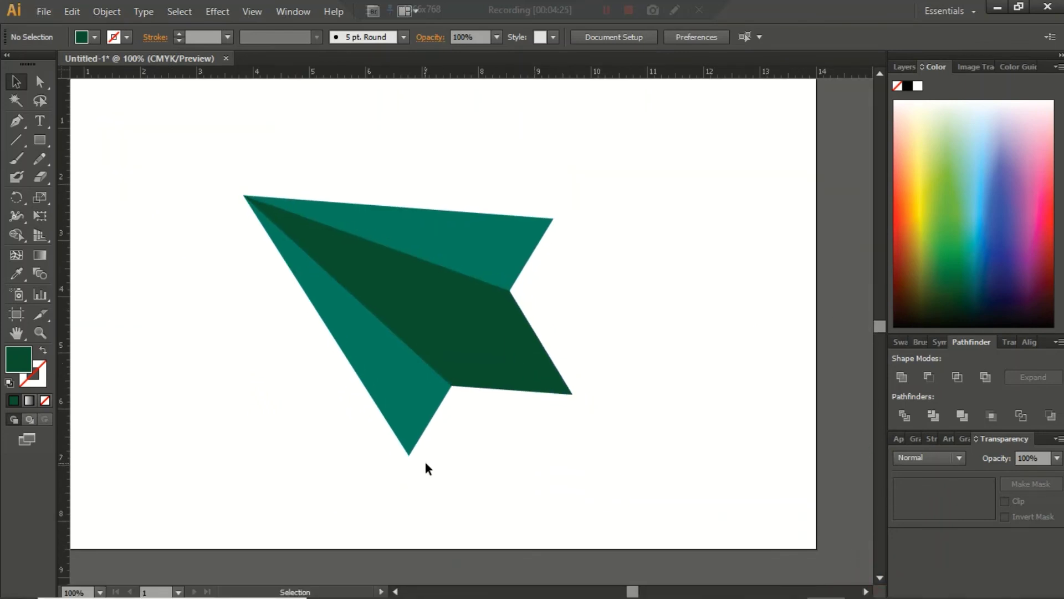
alt+scroll(260, 312, up, 1)
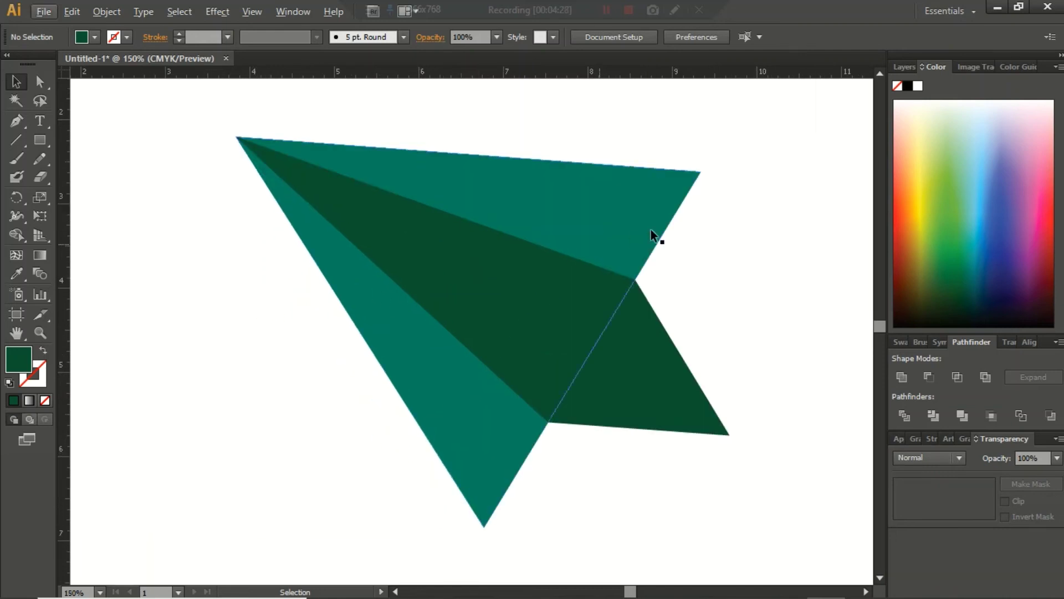
click(880, 73)
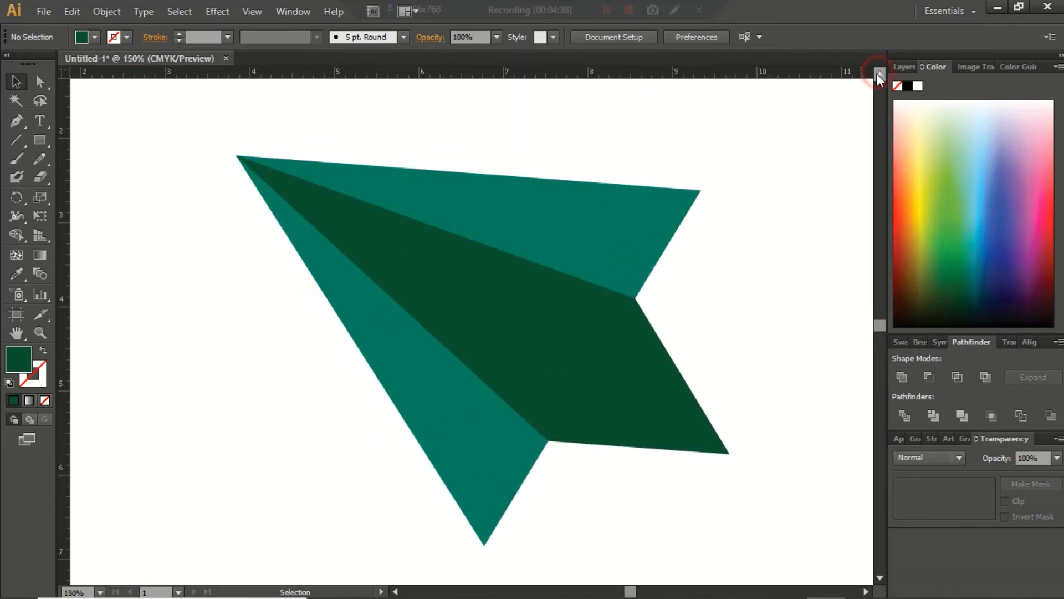
Step: Start Save As and create an 'adobe illustrator' folder on DATA (D:)
click(44, 12)
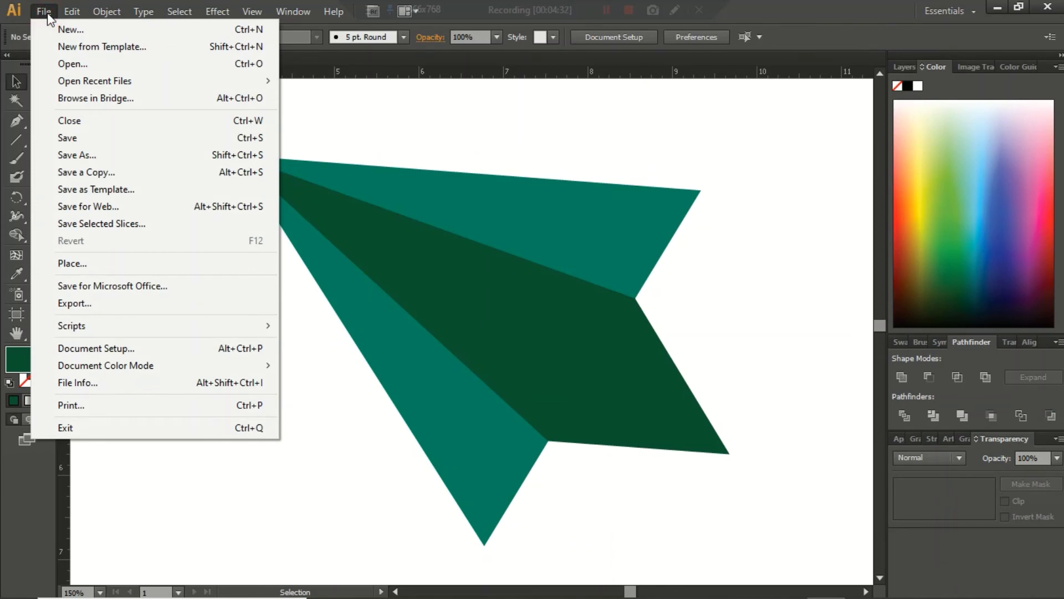
click(111, 155)
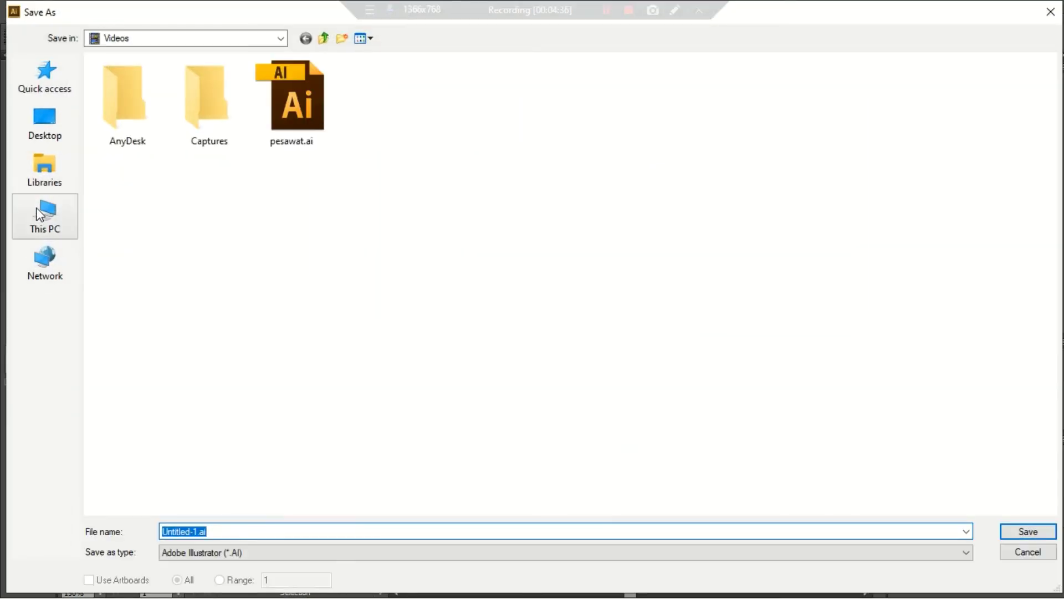
click(38, 215)
double_click(388, 195)
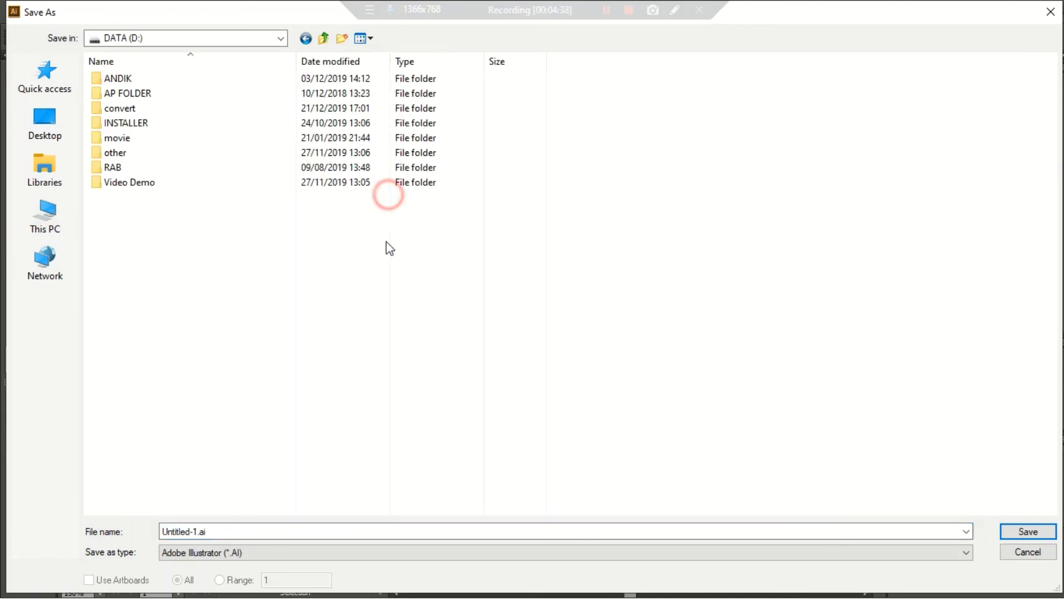
click(378, 349)
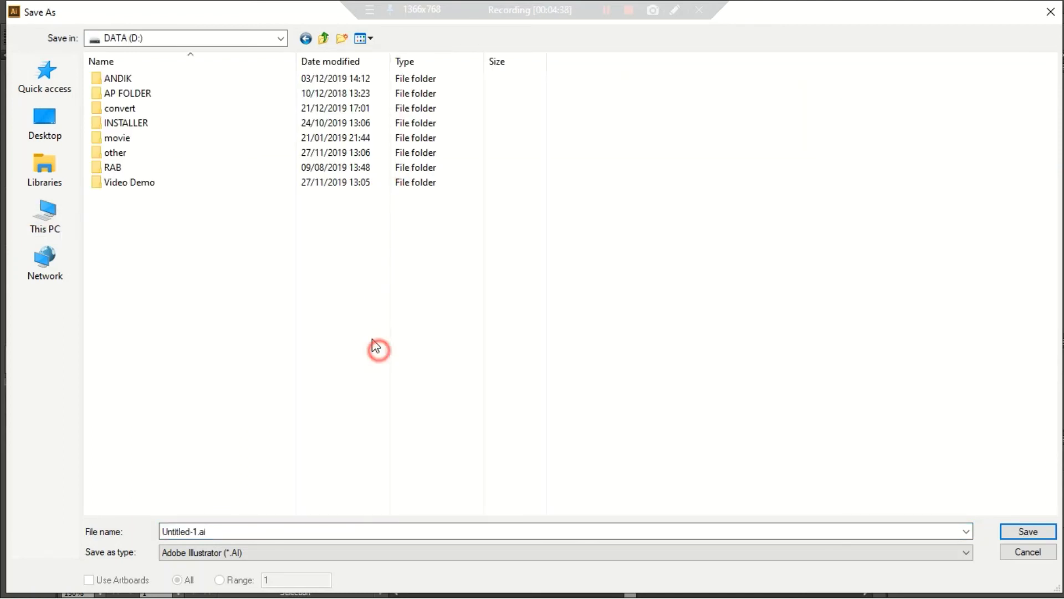
click(342, 38)
text(adobe illustra)
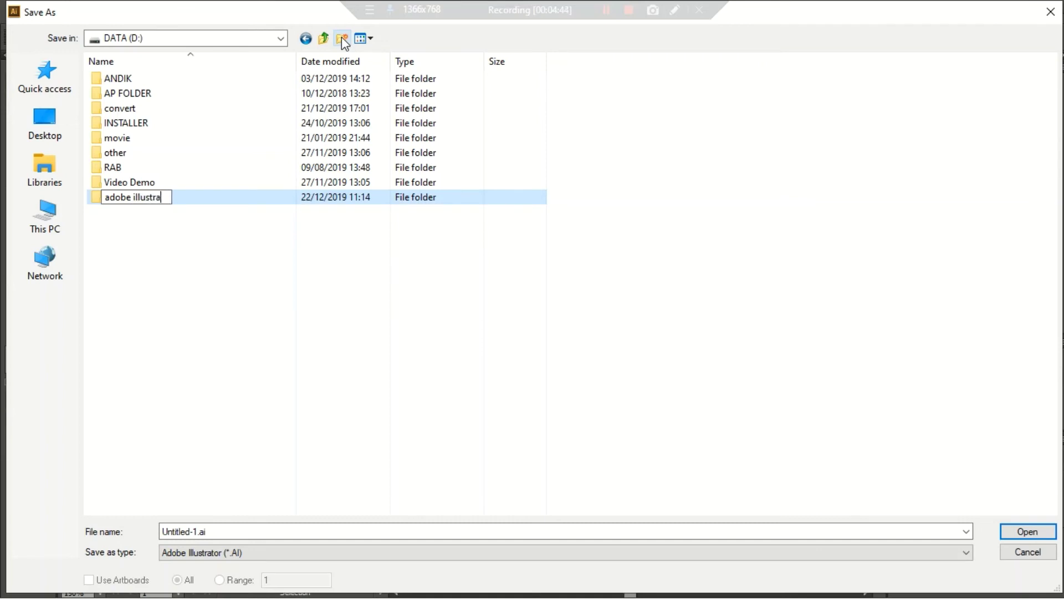
text(r)
key(Return)
key(Return)
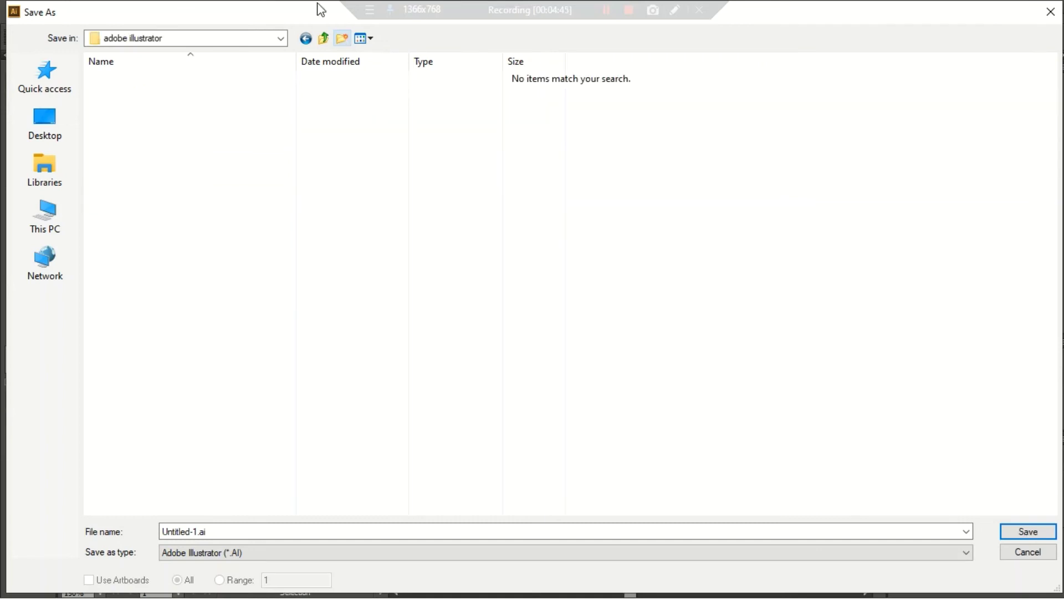
Step: Save the file as 'paper plane' and accept the default Illustrator Options
click(250, 530)
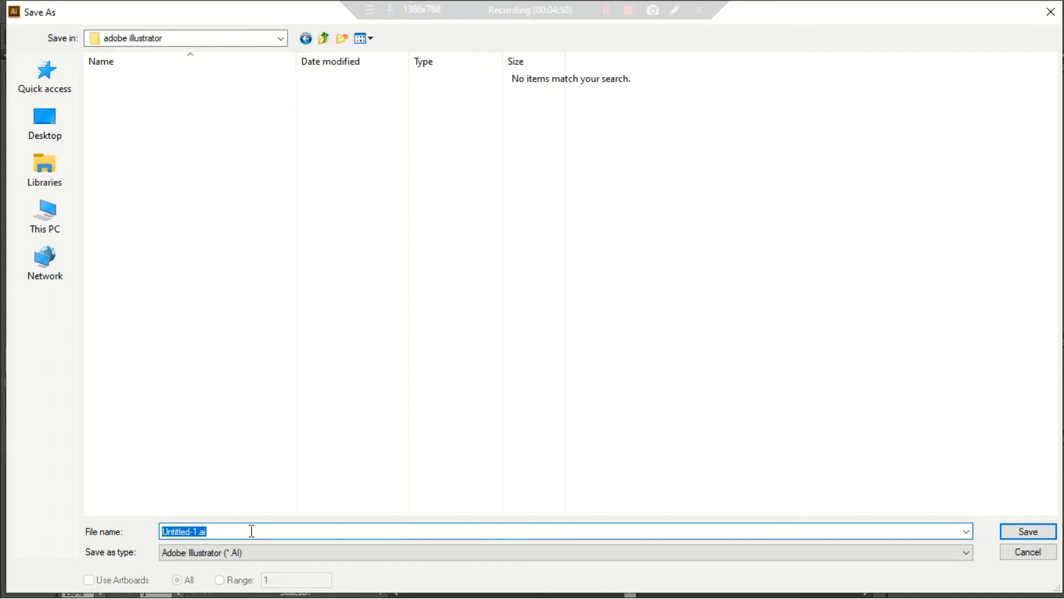
text(paper plane)
key(Return)
click(1029, 533)
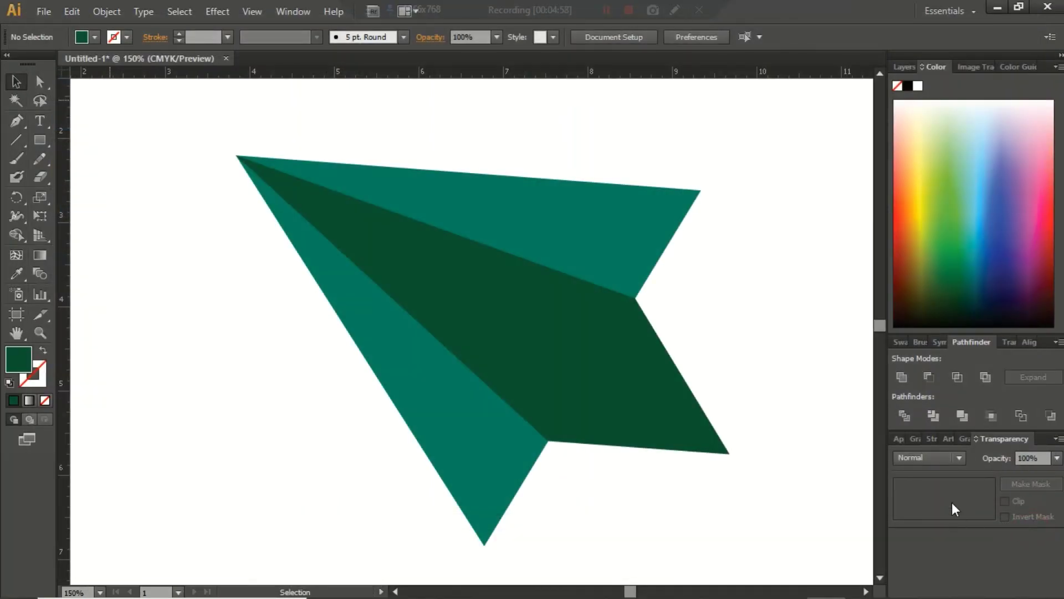
click(600, 512)
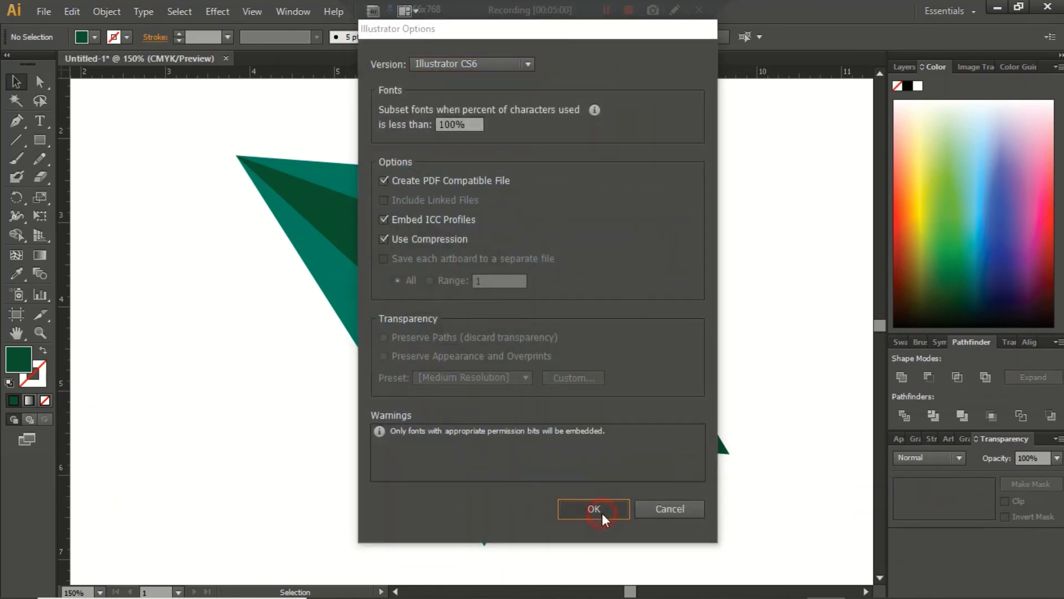
click(43, 12)
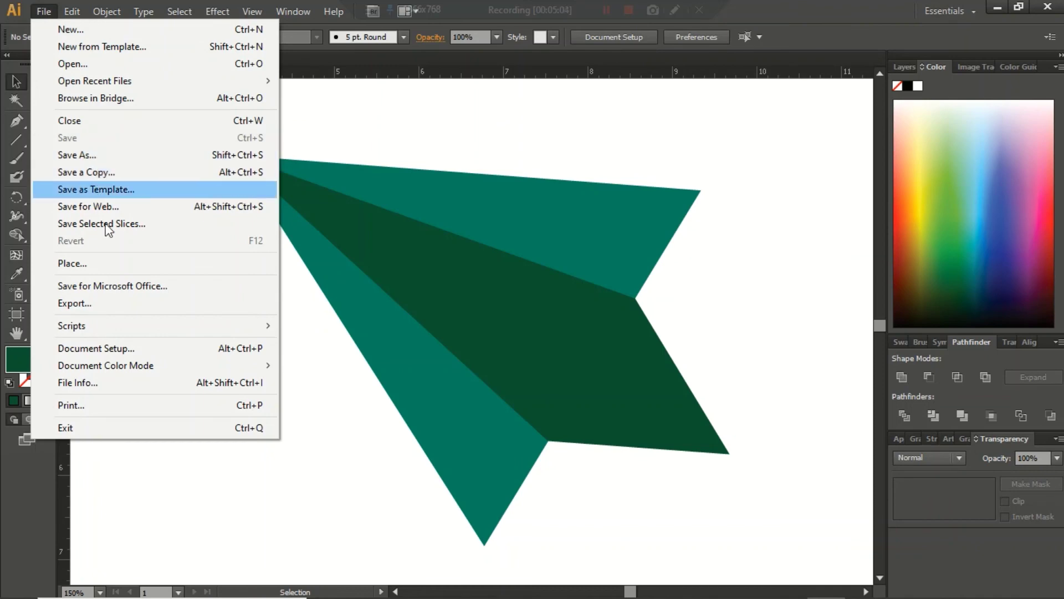
Step: Export the artwork as PNG named paper plane.png, accepting default PNG options
click(119, 303)
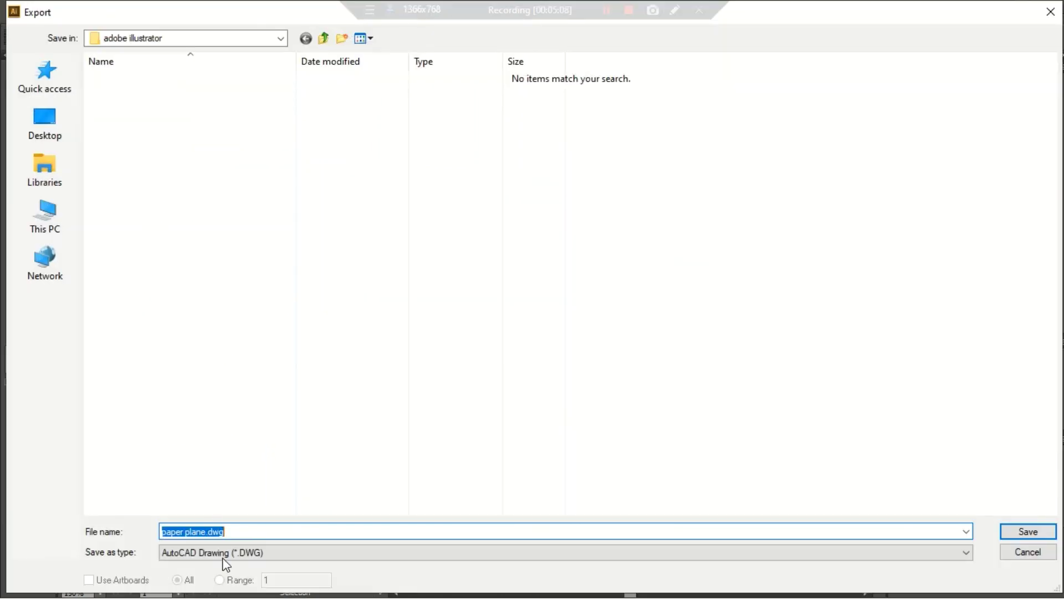
click(226, 553)
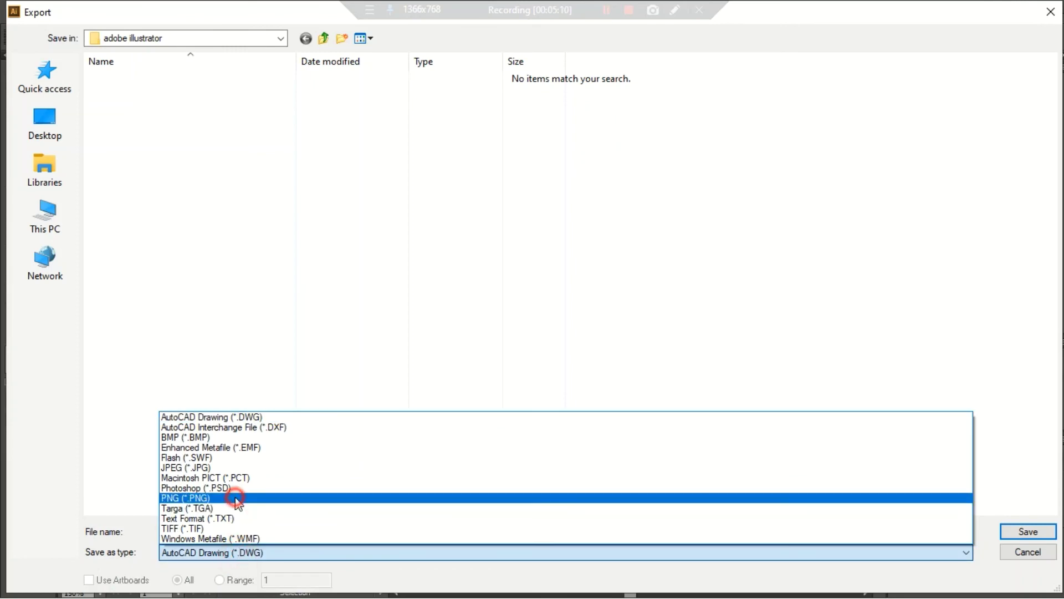
click(235, 498)
click(1033, 530)
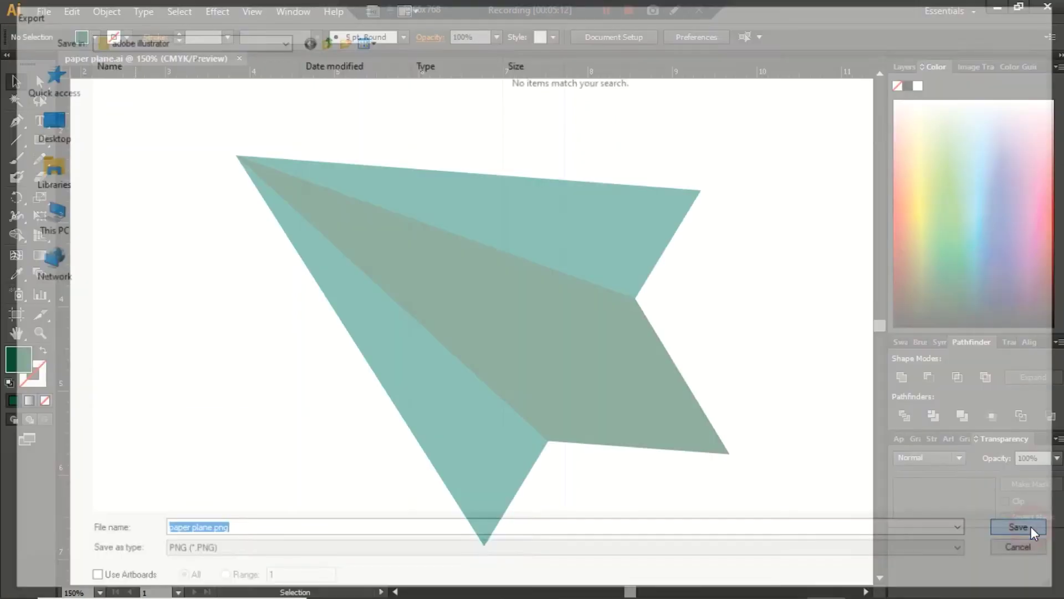
click(557, 428)
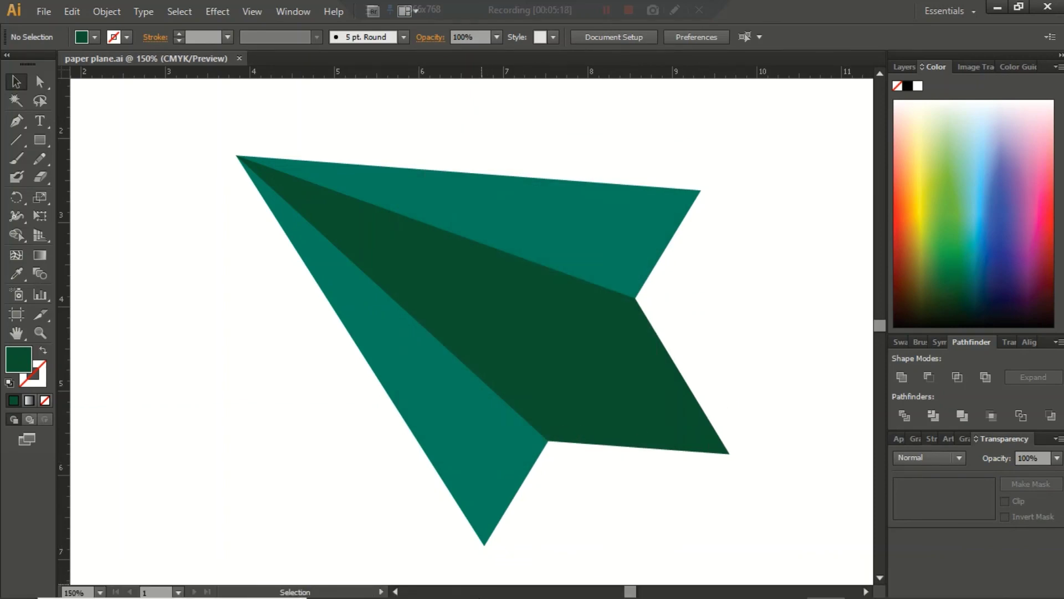
Step: Browse File Explorer to DATA (D:) > adobe illustrator and open paper plane.png in Photos
right_click(482, 583)
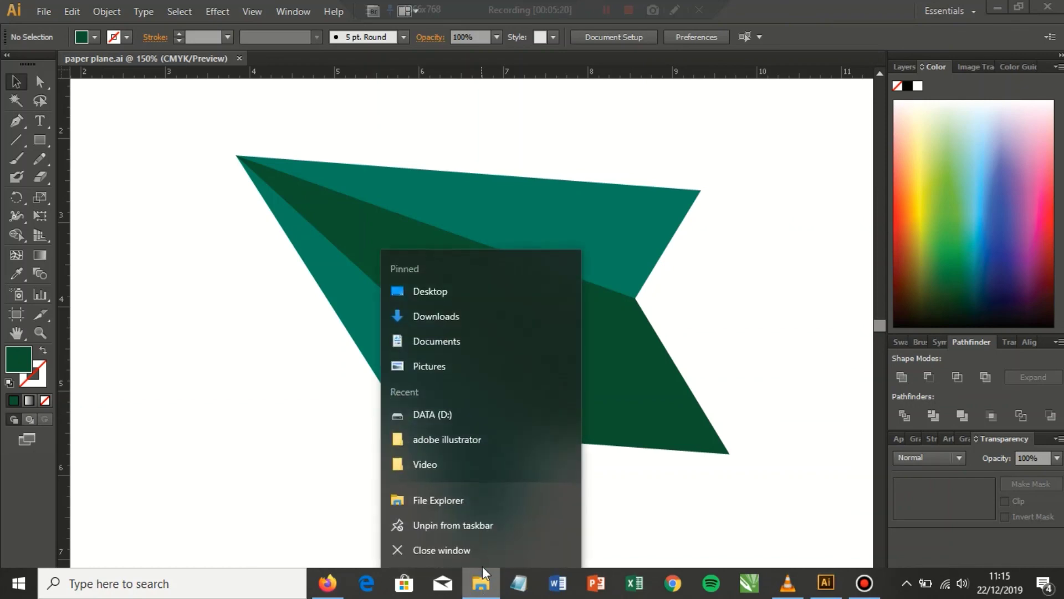
click(488, 501)
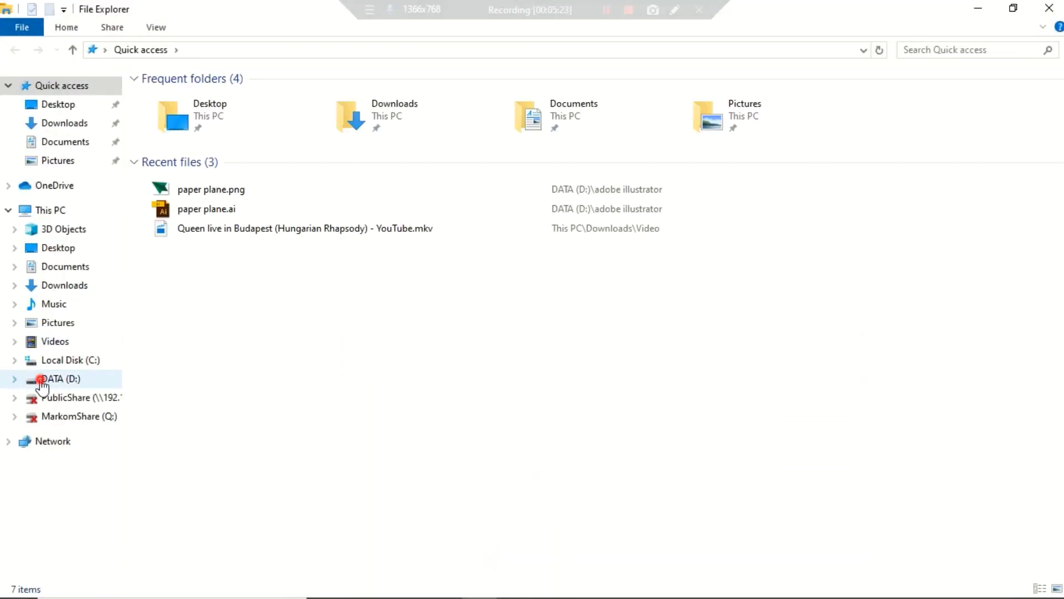
click(55, 378)
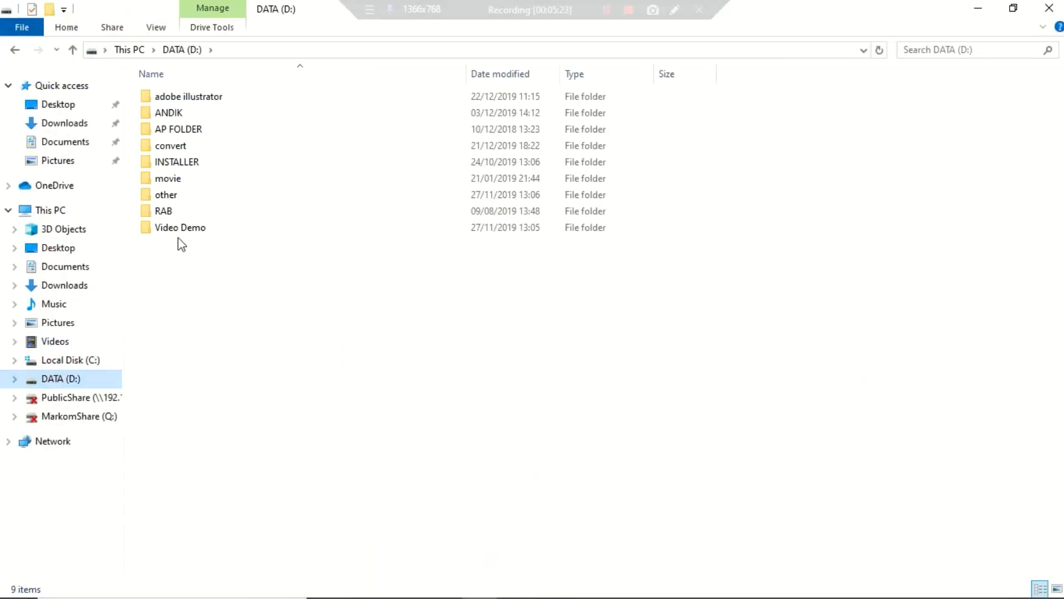
click(189, 97)
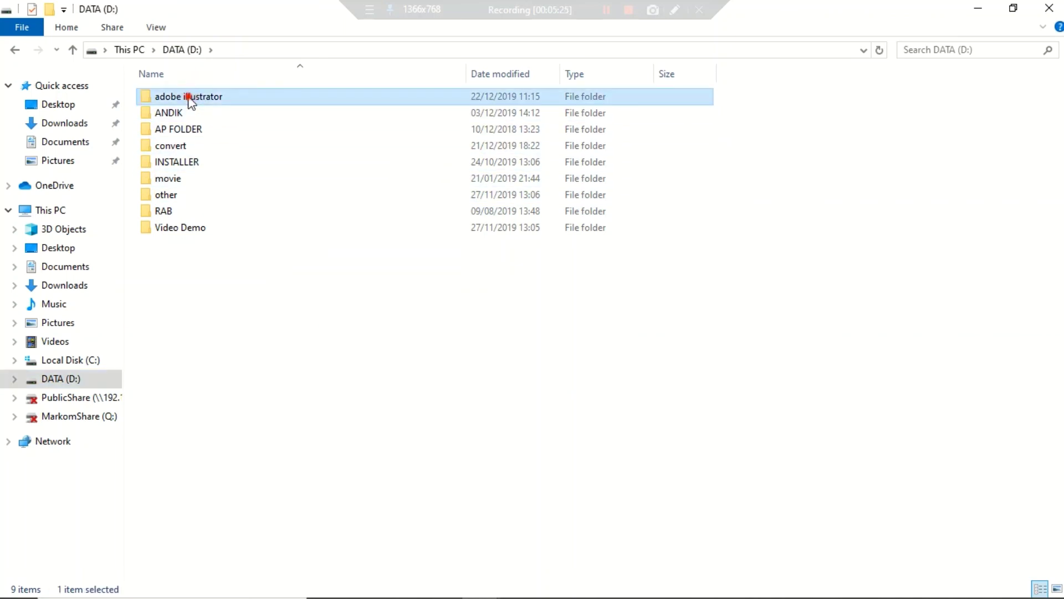
double_click(191, 99)
click(268, 152)
right_click(281, 153)
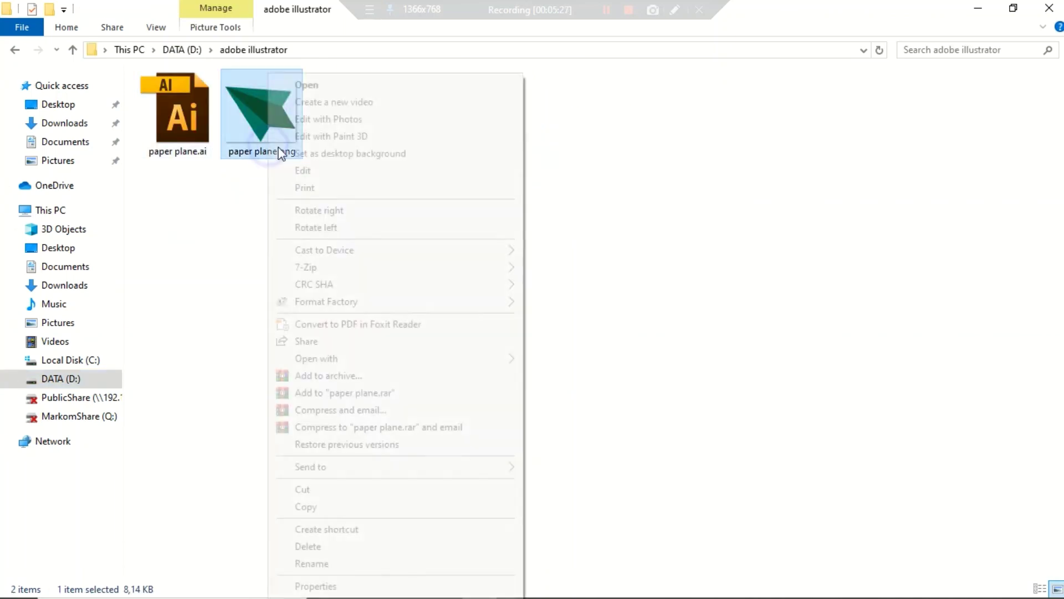
click(352, 85)
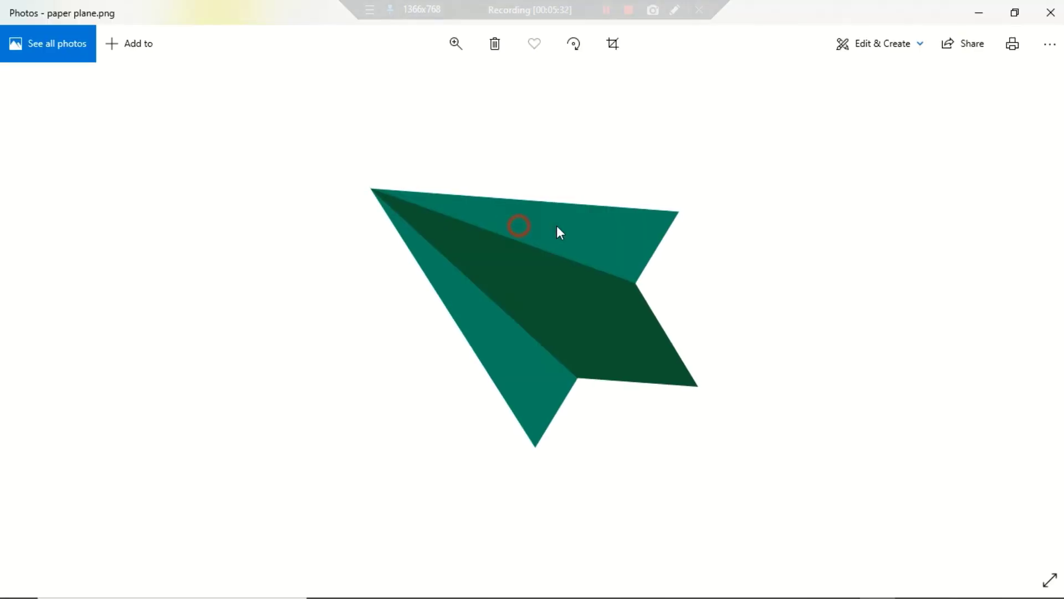
scroll(629, 232, up, 3)
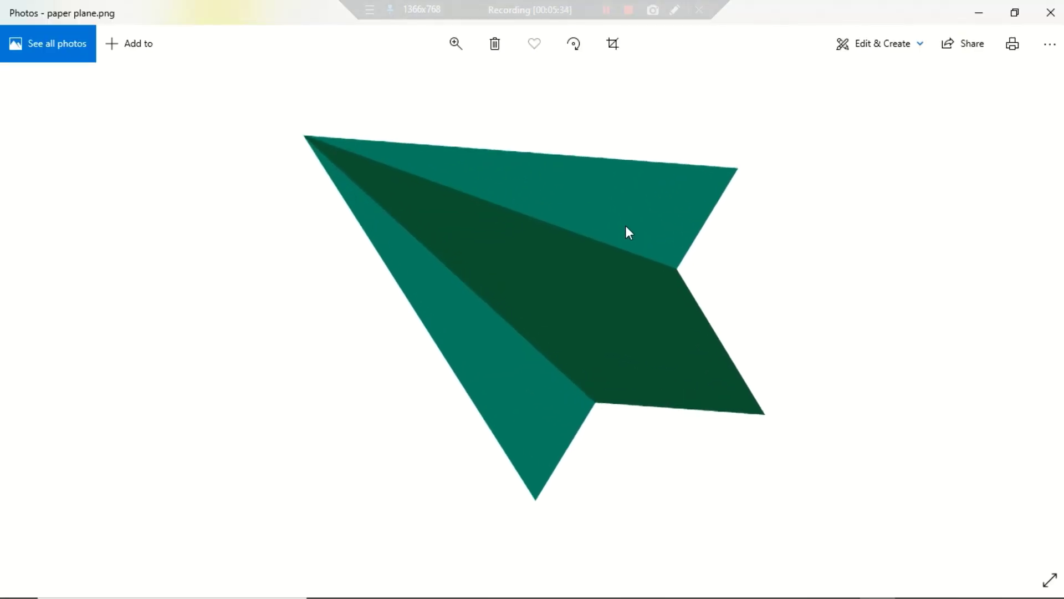
drag(670, 205, 647, 210)
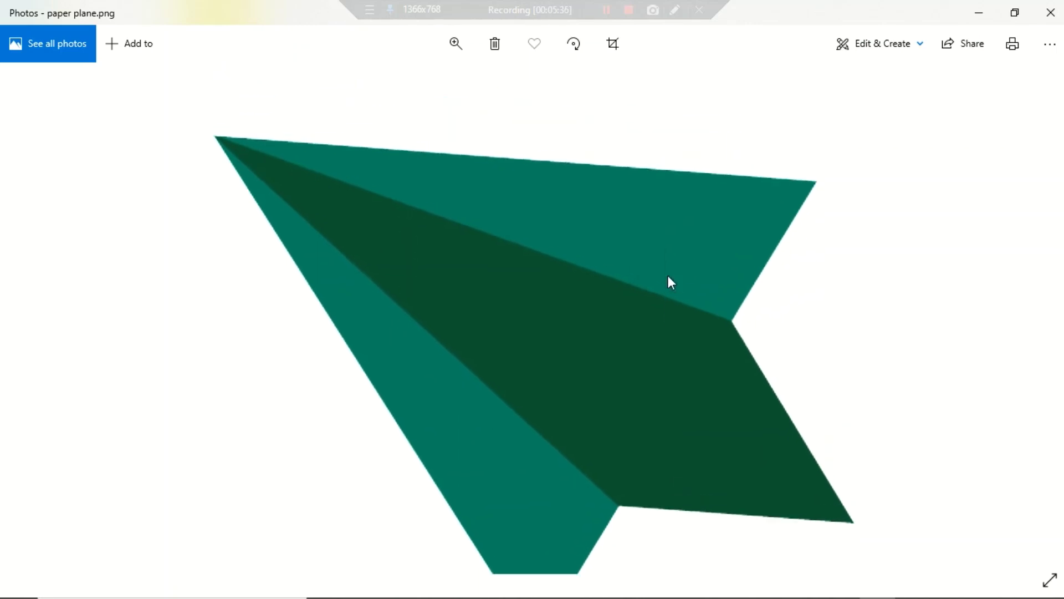
scroll(646, 216, down, 2)
scroll(647, 234, up, 1)
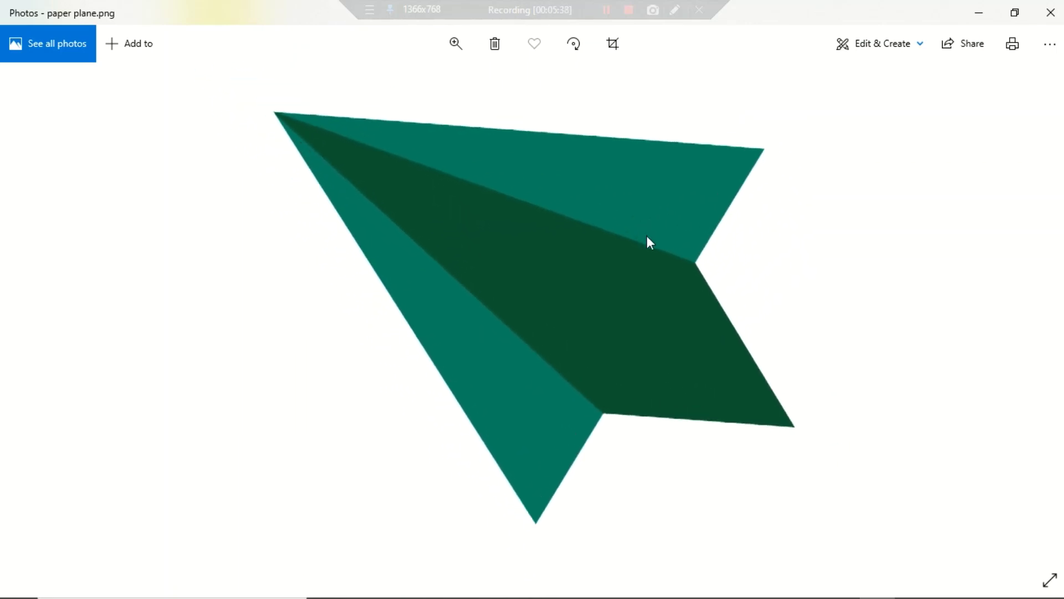
scroll(647, 235, down, 1)
scroll(646, 240, up, 1)
scroll(648, 244, down, 1)
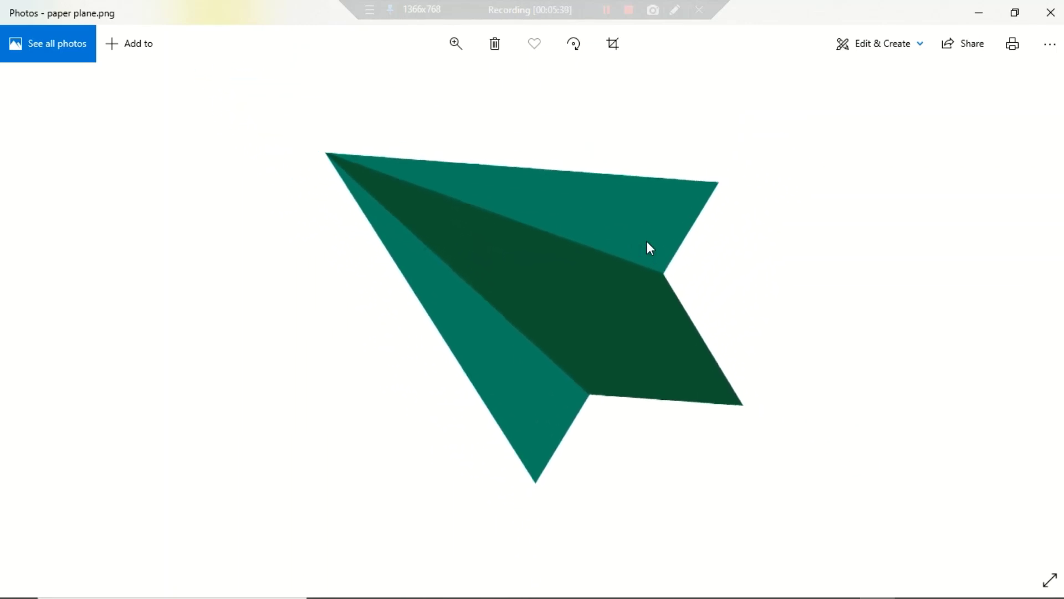
scroll(648, 244, down, 1)
scroll(642, 177, down, 1)
scroll(639, 190, up, 1)
scroll(637, 191, up, 1)
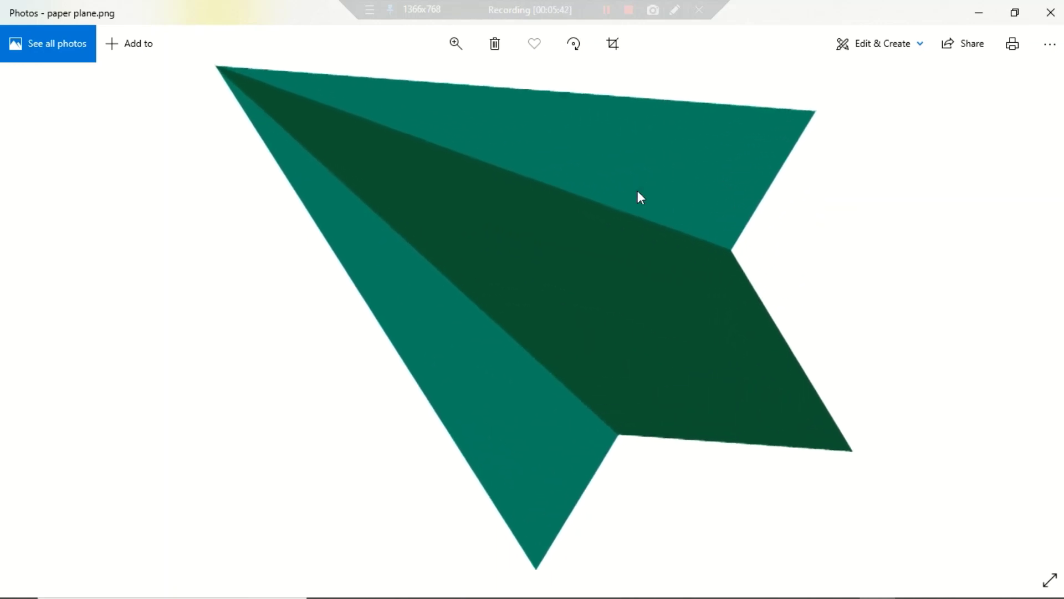